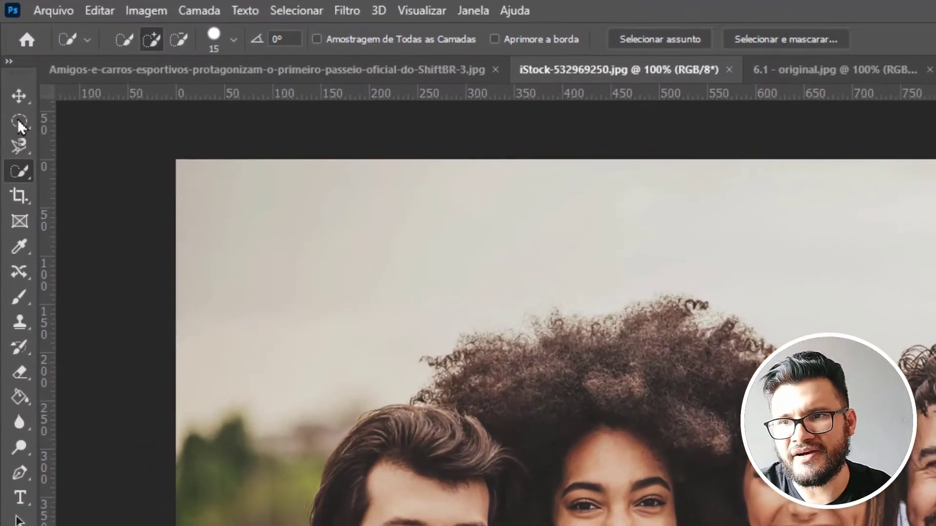
Step: Draw an elliptical selection around the head of the curly-haired man in the light blue shirt
{"action": "left_click_drag", "start_coordinate": [18, 120], "coordinate": [77, 121]}
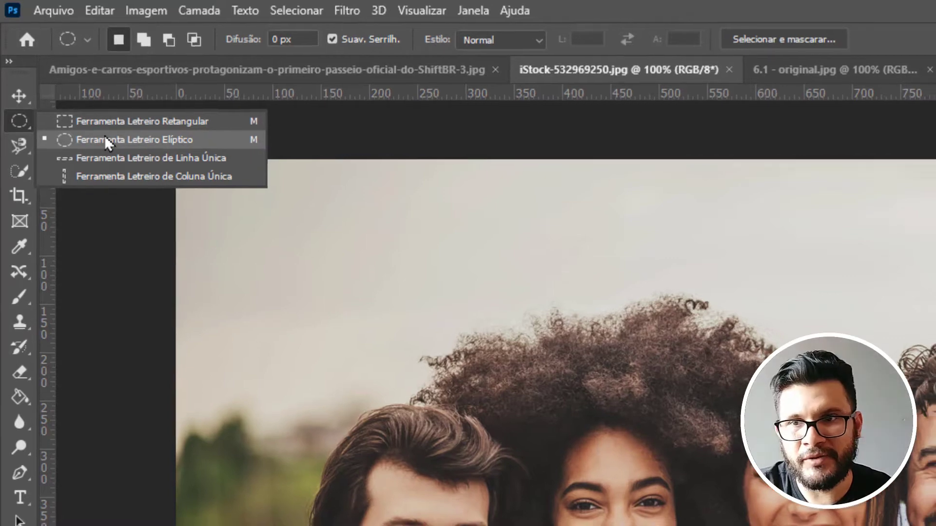
{"action": "left_click", "coordinate": [106, 138]}
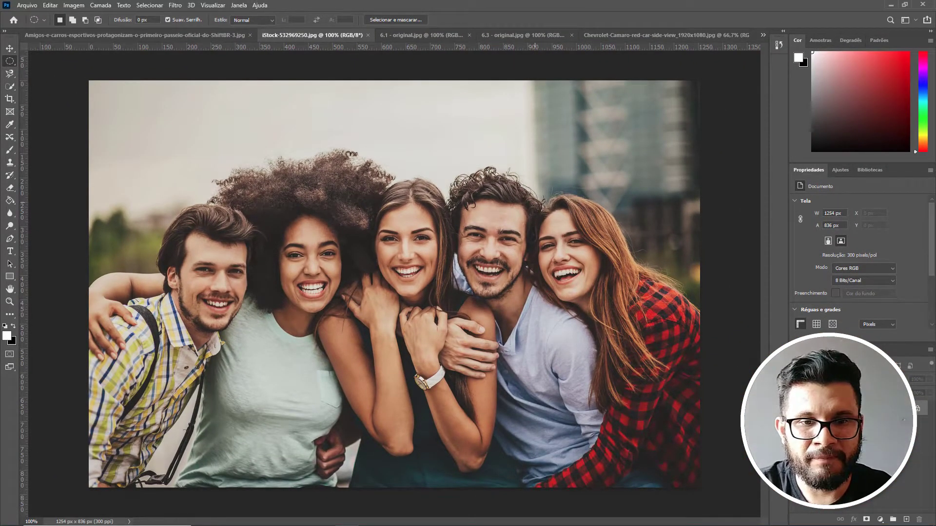
{"action": "left_click_drag", "start_coordinate": [449, 145], "coordinate": [538, 298]}
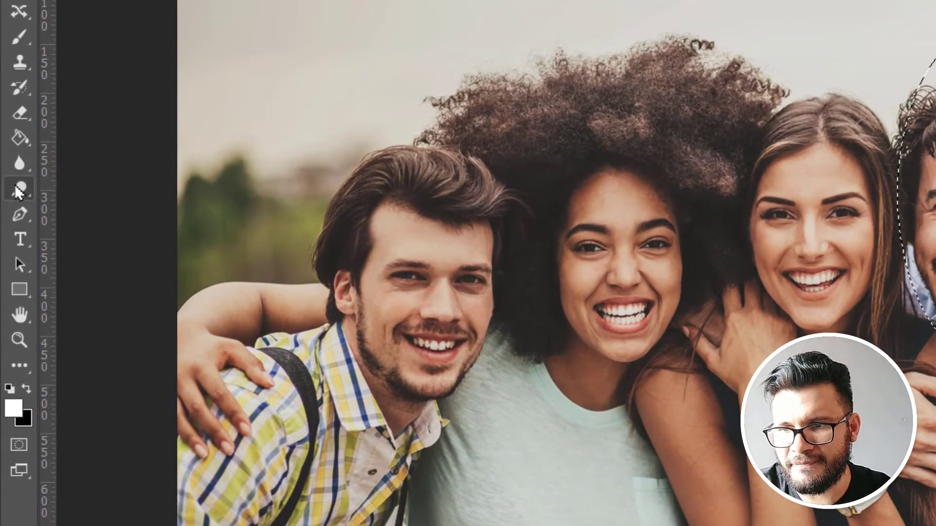
Step: Blur the selected face with the Blur tool, raising the tool's strength to 100%
{"action": "right_click", "coordinate": [17, 192]}
{"action": "right_click", "coordinate": [16, 163]}
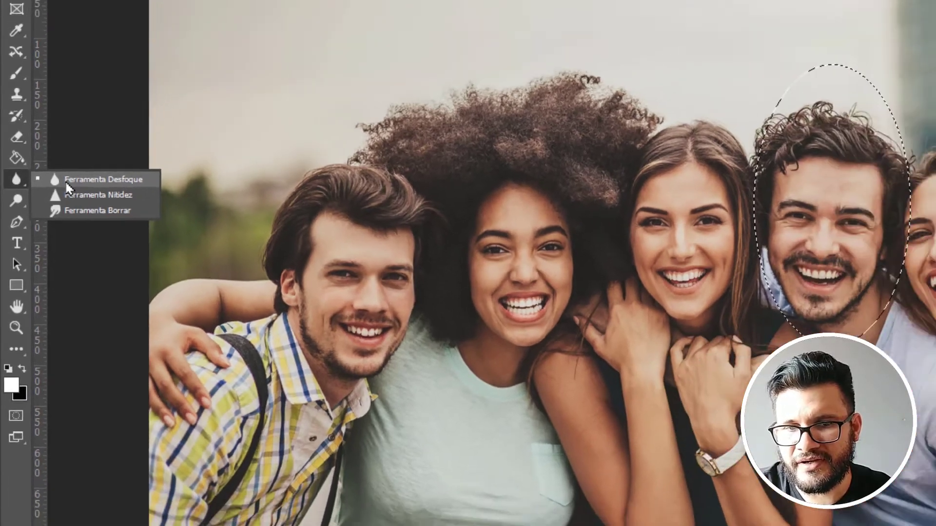
{"action": "left_click", "coordinate": [78, 165]}
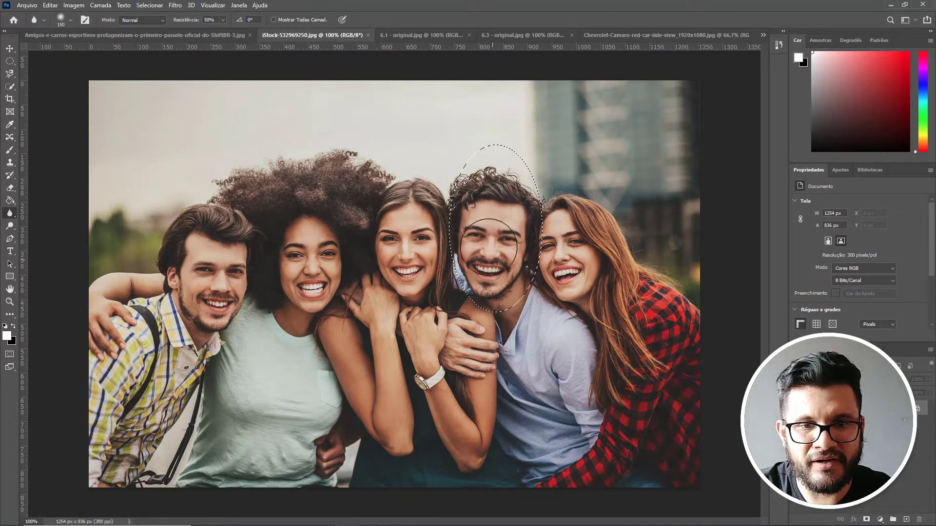
{"action": "mouse_move", "coordinate": [488, 247]}
{"action": "left_mouse_down"}
{"action": "mouse_move", "coordinate": [490, 161]}
{"action": "mouse_move", "coordinate": [517, 211]}
{"action": "mouse_move", "coordinate": [474, 236]}
{"action": "mouse_move", "coordinate": [485, 233]}
{"action": "mouse_move", "coordinate": [514, 149]}
{"action": "mouse_move", "coordinate": [510, 259]}
{"action": "mouse_move", "coordinate": [476, 206]}
{"action": "mouse_move", "coordinate": [510, 263]}
{"action": "mouse_move", "coordinate": [496, 225]}
{"action": "mouse_move", "coordinate": [481, 272]}
{"action": "mouse_move", "coordinate": [512, 223]}
{"action": "mouse_move", "coordinate": [492, 195]}
{"action": "mouse_move", "coordinate": [505, 186]}
{"action": "mouse_move", "coordinate": [463, 207]}
{"action": "mouse_move", "coordinate": [508, 233]}
{"action": "mouse_move", "coordinate": [482, 227]}
{"action": "mouse_move", "coordinate": [501, 276]}
{"action": "left_mouse_up"}
{"action": "mouse_move", "coordinate": [505, 239]}
{"action": "left_mouse_down"}
{"action": "mouse_move", "coordinate": [536, 163]}
{"action": "mouse_move", "coordinate": [506, 288]}
{"action": "mouse_move", "coordinate": [506, 165]}
{"action": "mouse_move", "coordinate": [481, 172]}
{"action": "mouse_move", "coordinate": [480, 268]}
{"action": "mouse_move", "coordinate": [510, 184]}
{"action": "mouse_move", "coordinate": [480, 250]}
{"action": "mouse_move", "coordinate": [477, 179]}
{"action": "left_mouse_up"}
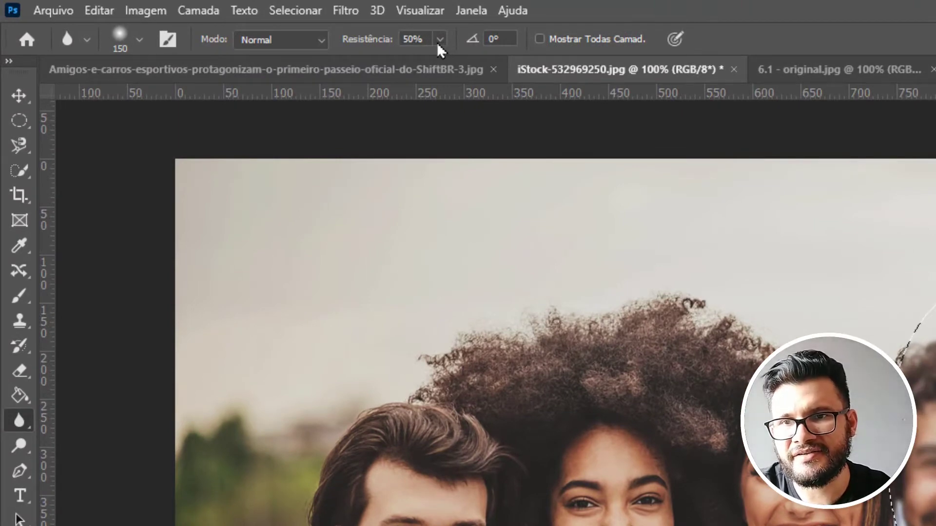
{"action": "left_click", "coordinate": [438, 39]}
{"action": "left_click_drag", "start_coordinate": [439, 62], "coordinate": [489, 60]}
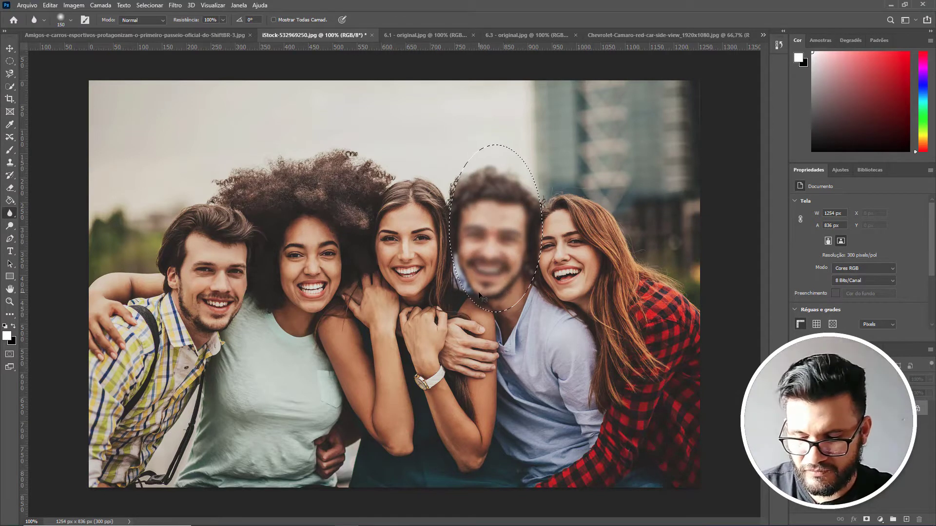
Step: Undo the blur strokes on the man's face and the elliptical selection
{"action": "key", "text": "ctrl+z"}
{"action": "key", "text": "ctrl+z"}
{"action": "key", "text": "ctrl+z"}
{"action": "key", "text": "ctrl+z"}
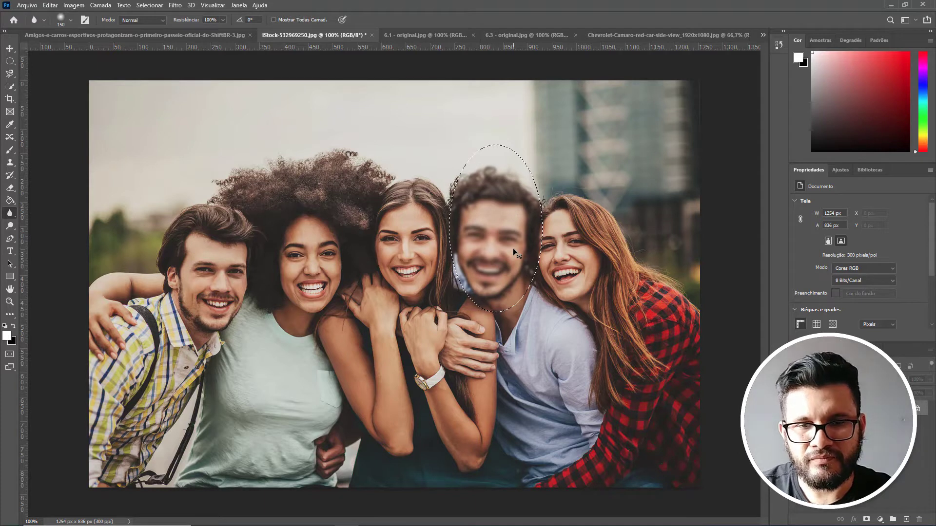
{"action": "key", "text": "ctrl+z"}
{"action": "key", "text": "ctrl+z"}
{"action": "key", "text": "ctrl+z"}
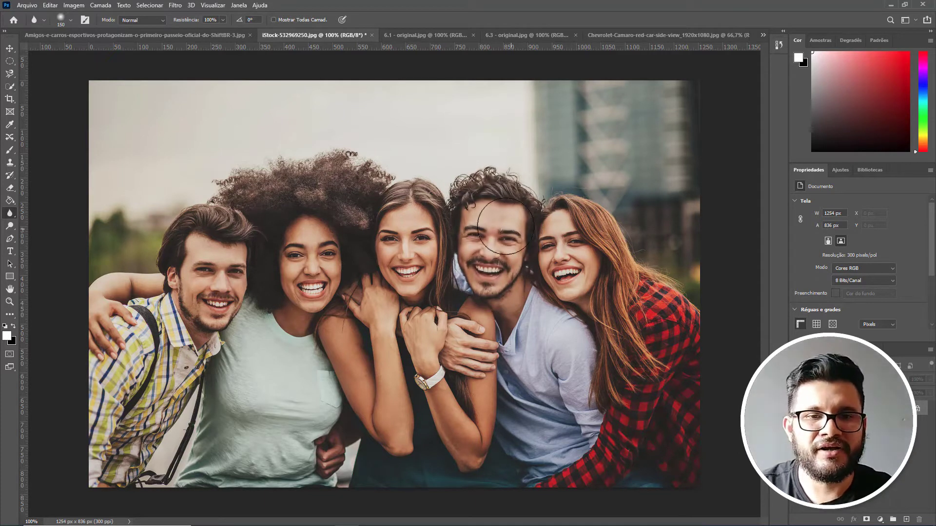
Step: Select the curly-haired man's face with an ellipse and apply a Gaussian Blur with a 20,8 pixel radius
{"action": "left_click", "coordinate": [9, 62]}
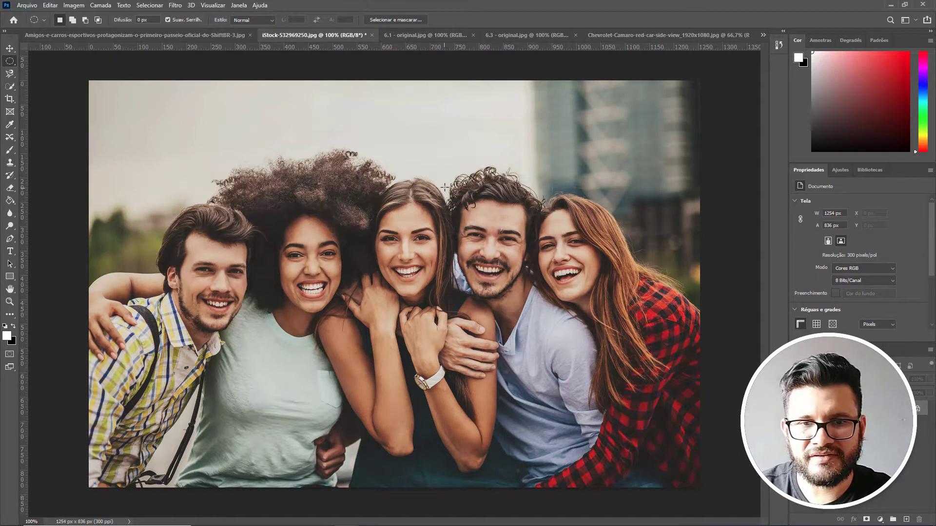
{"action": "left_click_drag", "start_coordinate": [448, 175], "coordinate": [537, 304]}
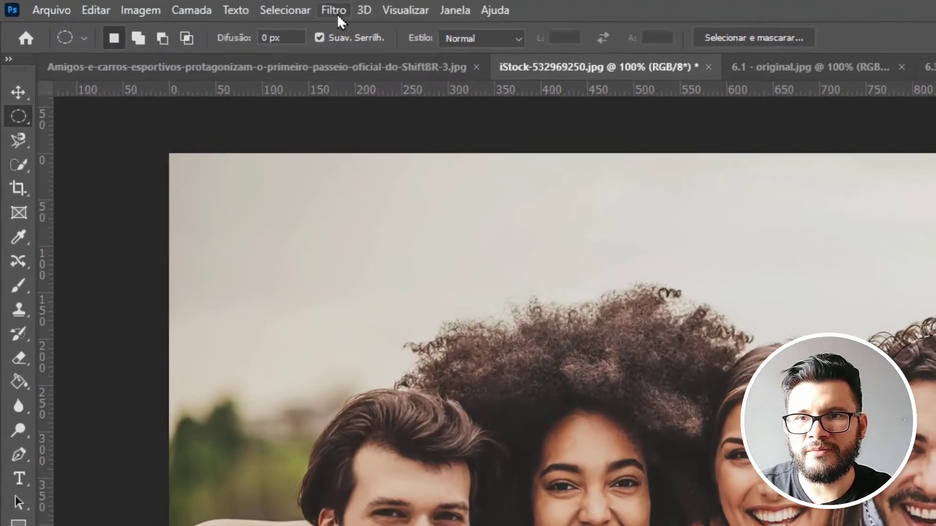
{"action": "left_click", "coordinate": [175, 5]}
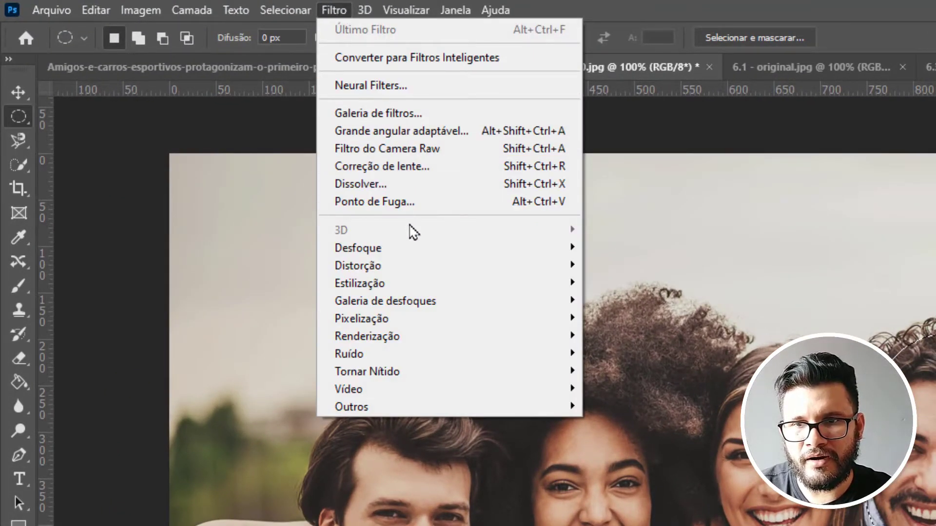
{"action": "mouse_move", "coordinate": [420, 253]}
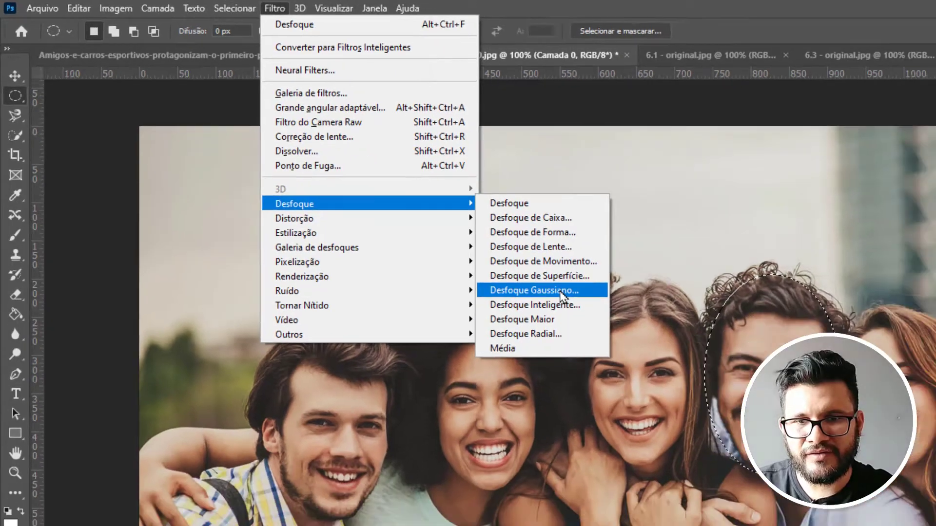
{"action": "left_click", "coordinate": [683, 356]}
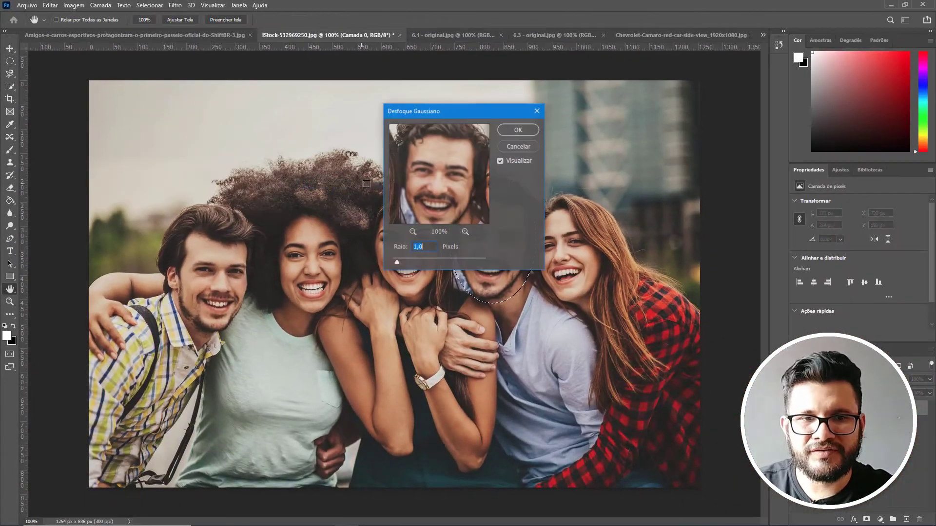
{"action": "left_click_drag", "start_coordinate": [441, 115], "coordinate": [326, 171]}
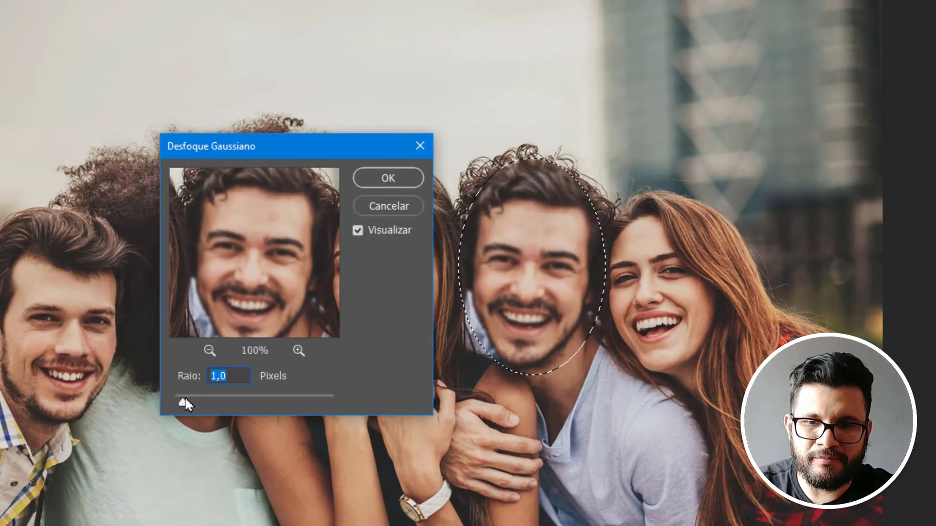
{"action": "left_click_drag", "start_coordinate": [184, 404], "coordinate": [331, 402]}
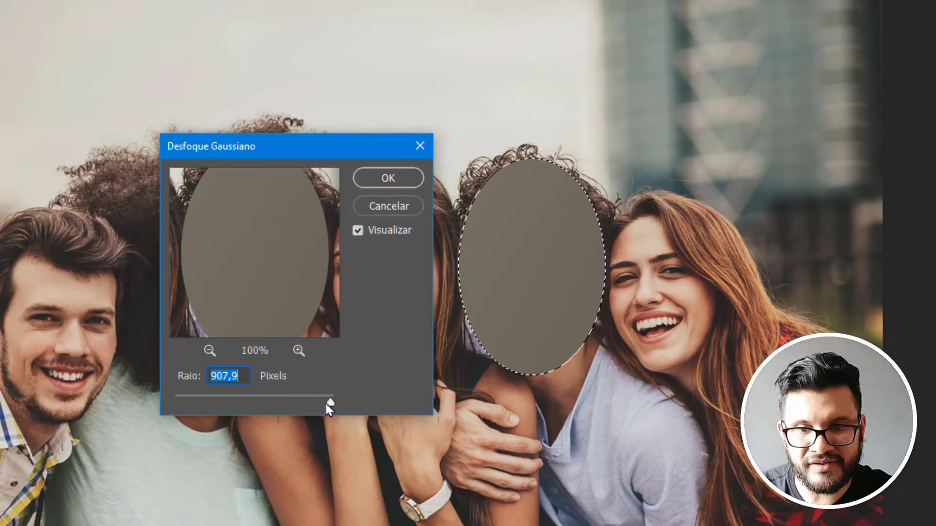
{"action": "left_click_drag", "start_coordinate": [326, 403], "coordinate": [242, 406]}
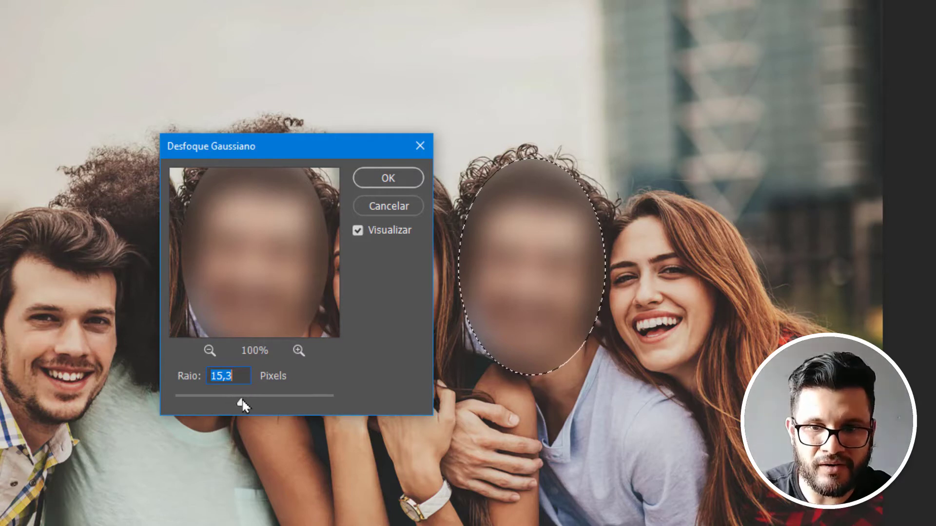
{"action": "left_click_drag", "start_coordinate": [242, 405], "coordinate": [245, 402]}
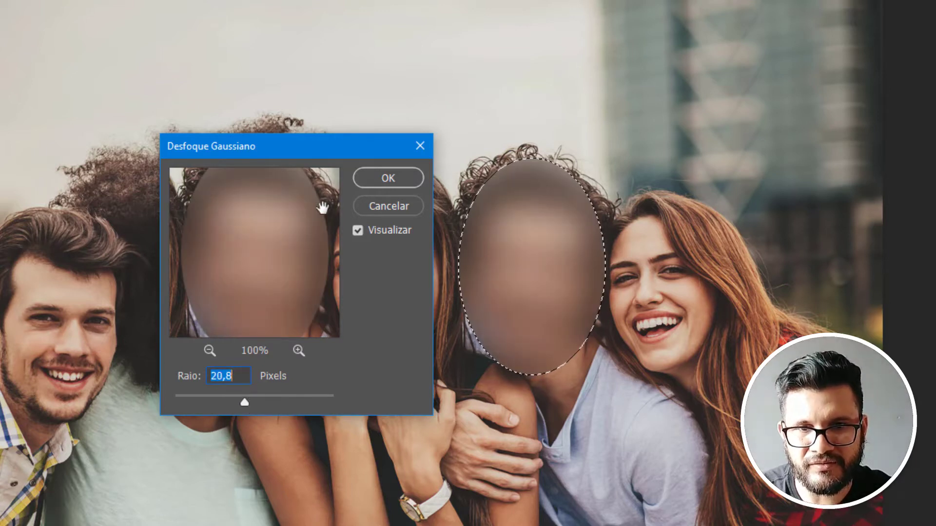
{"action": "left_click", "coordinate": [388, 178]}
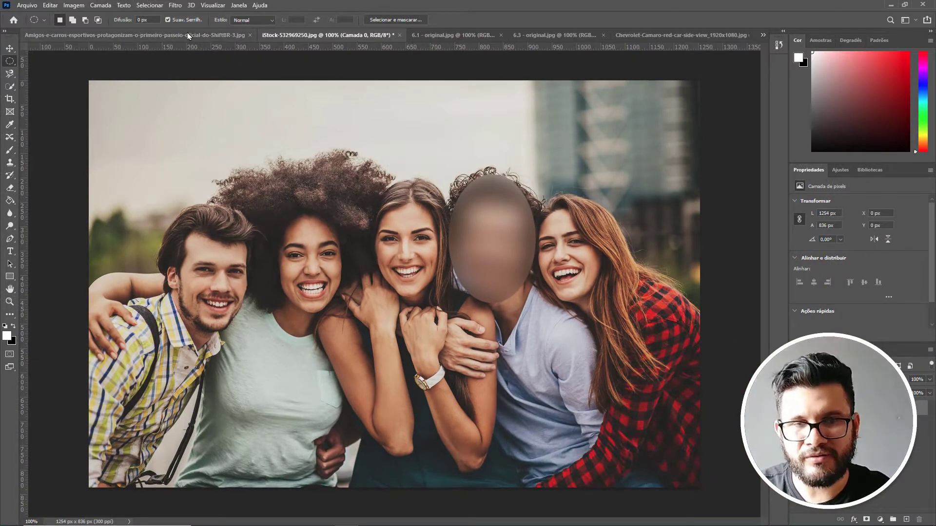
Step: Switch to the sports car photo and draw a rectangular selection around the white car's licence plate
{"action": "left_click", "coordinate": [134, 35]}
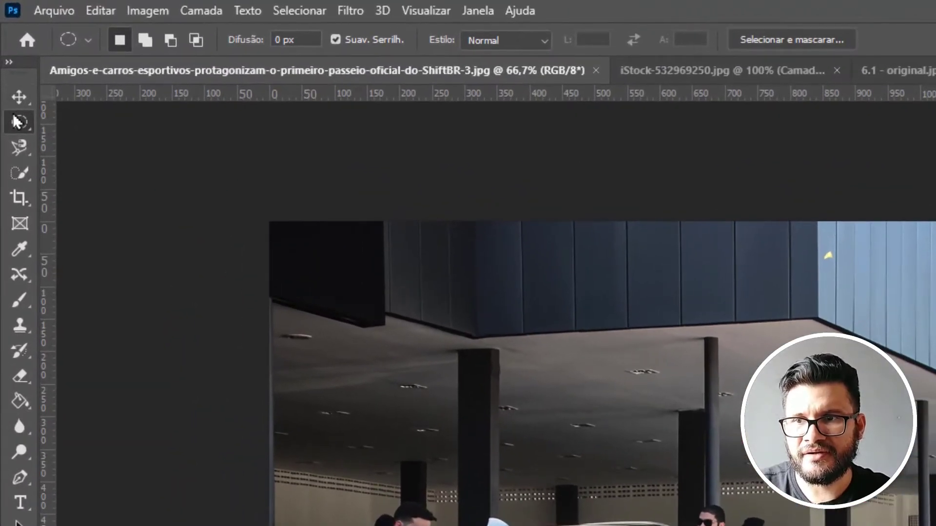
{"action": "right_click", "coordinate": [9, 60]}
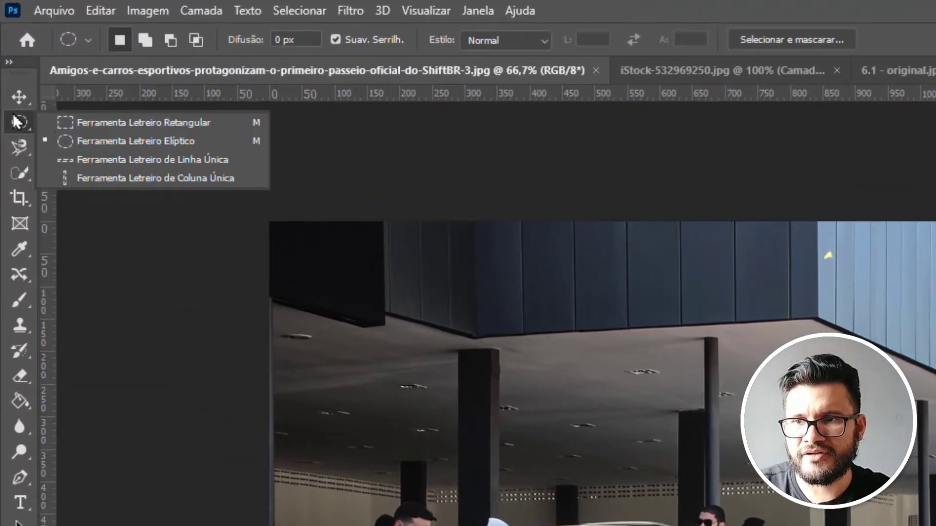
{"action": "left_click", "coordinate": [64, 123]}
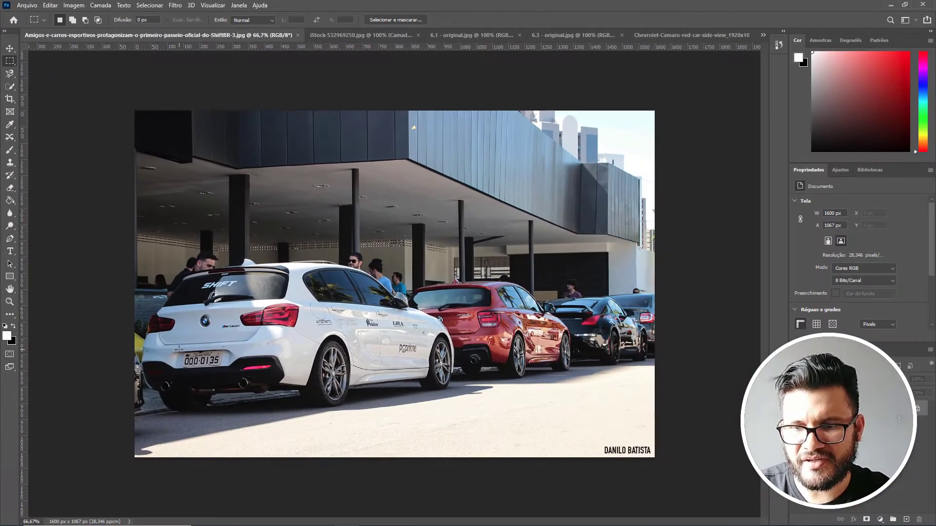
{"action": "left_click", "coordinate": [225, 369]}
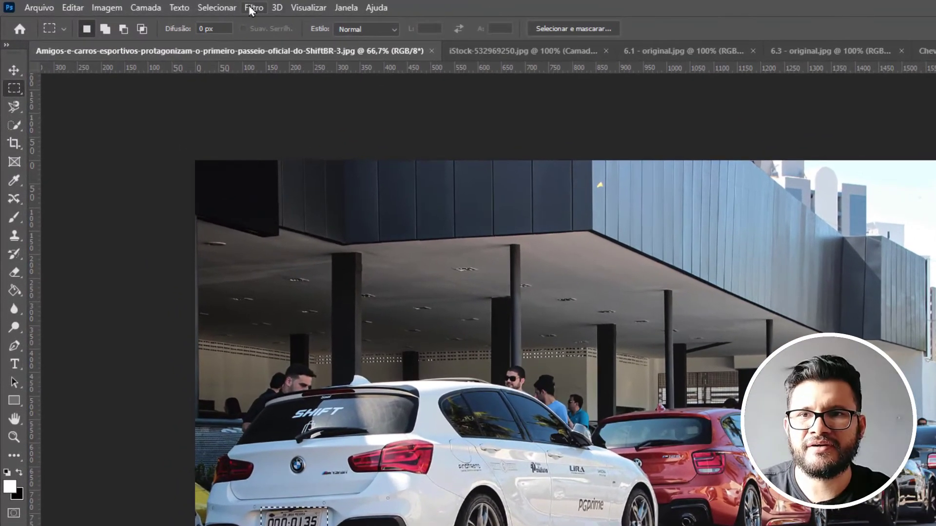
Step: Apply a Gaussian Blur with a 6,8 pixel radius to the selected licence plate and clear the selection
{"action": "left_click", "coordinate": [175, 5]}
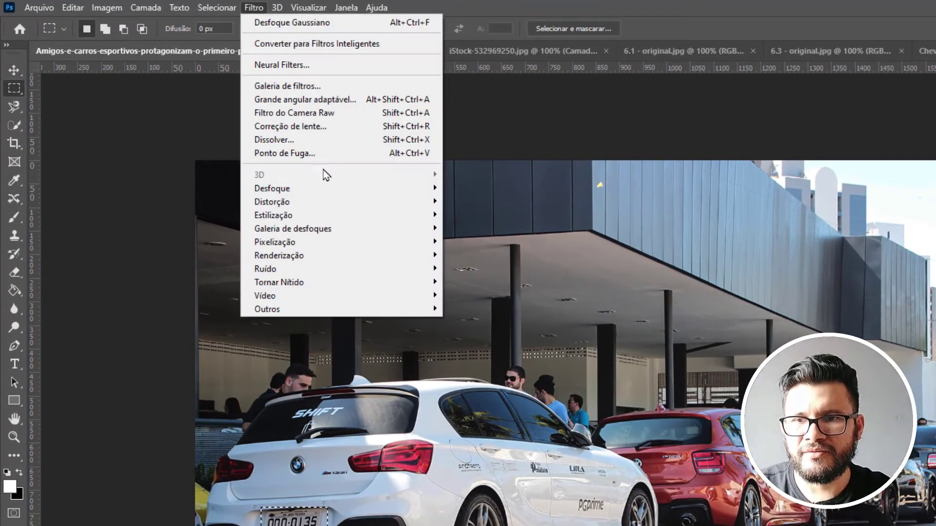
{"action": "mouse_move", "coordinate": [336, 188]}
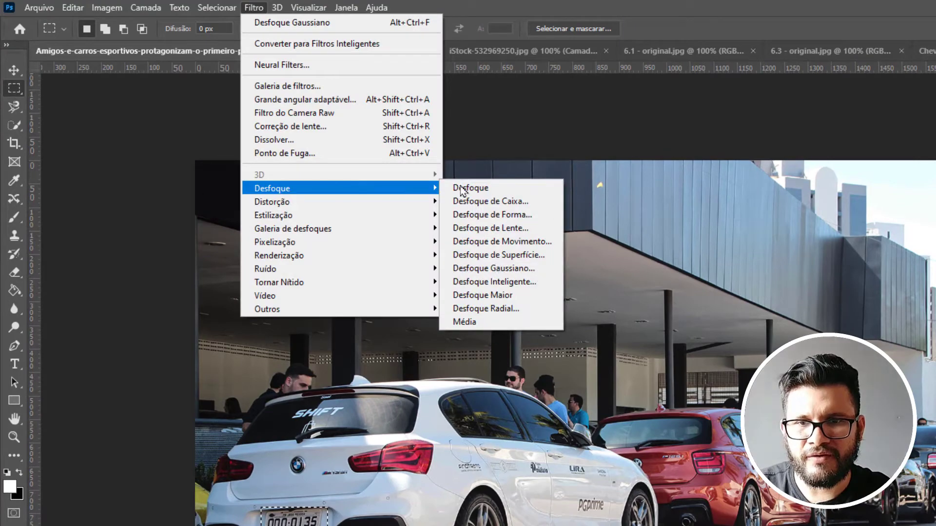
{"action": "left_click", "coordinate": [529, 267]}
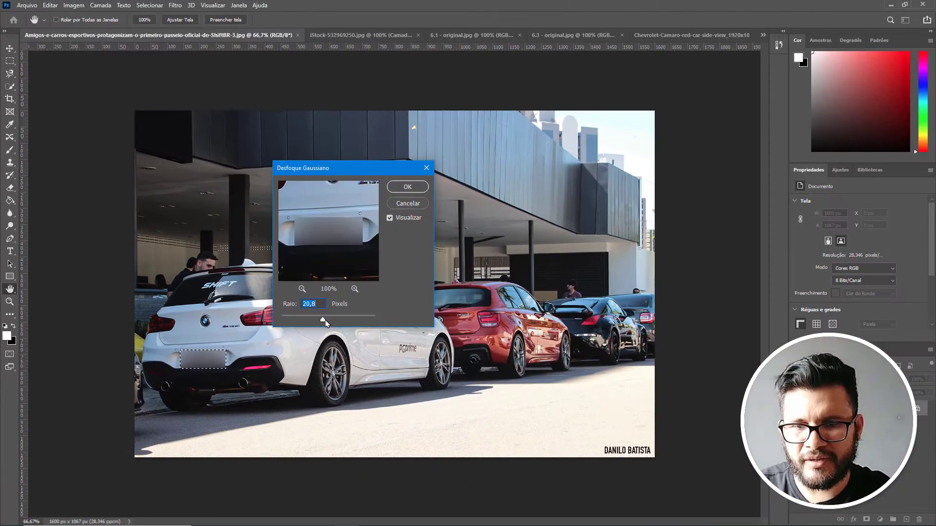
{"action": "left_click_drag", "start_coordinate": [326, 323], "coordinate": [312, 322]}
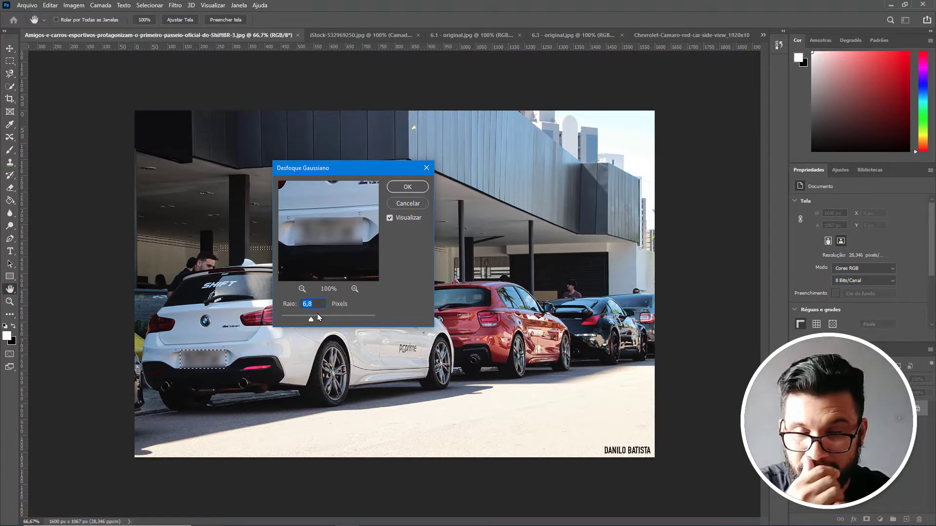
{"action": "left_click", "coordinate": [407, 188]}
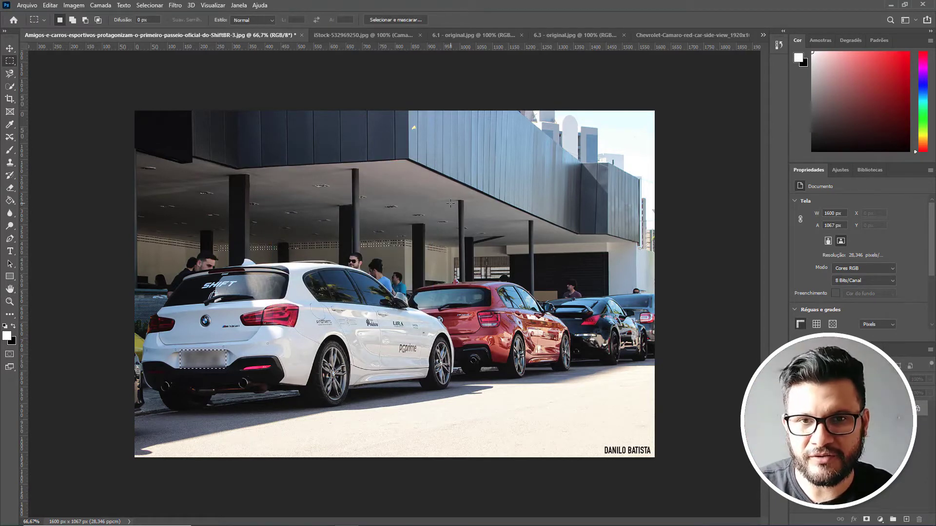
{"action": "key", "text": "ctrl+d"}
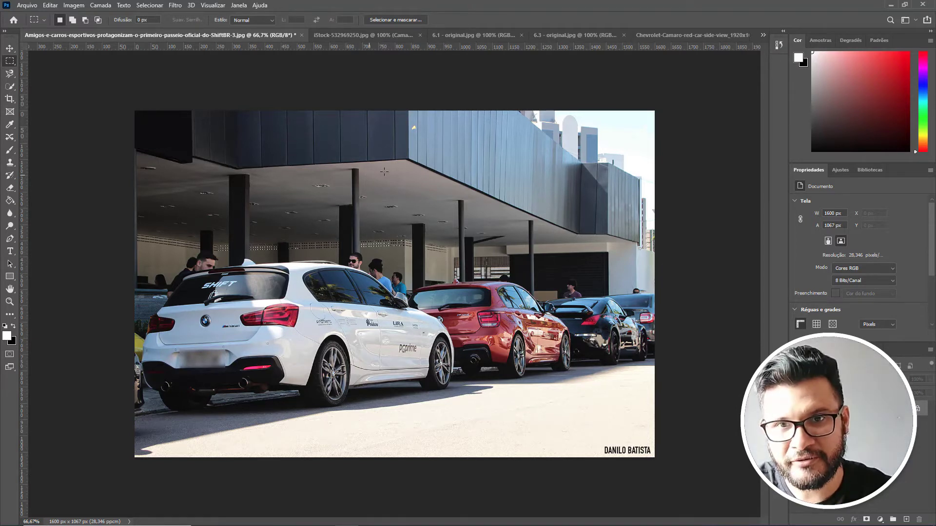
Step: Switch to the 6.1 - original.jpg photo and activate the Quick Selection tool
{"action": "left_click", "coordinate": [344, 35]}
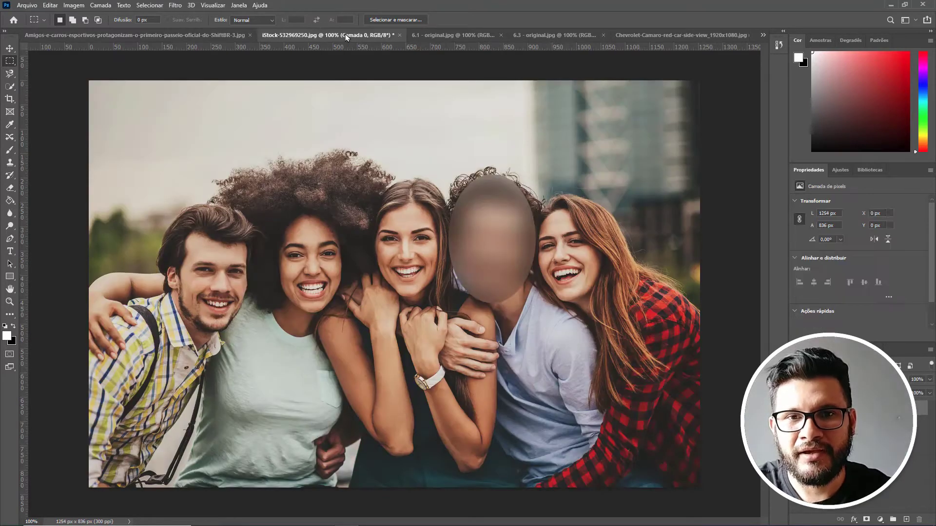
{"action": "left_click", "coordinate": [464, 38]}
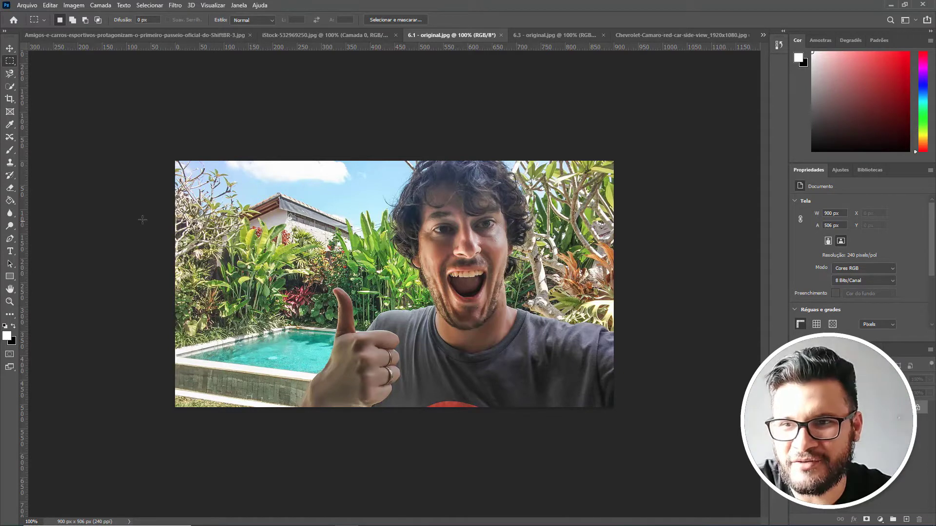
{"action": "left_click", "coordinate": [9, 86]}
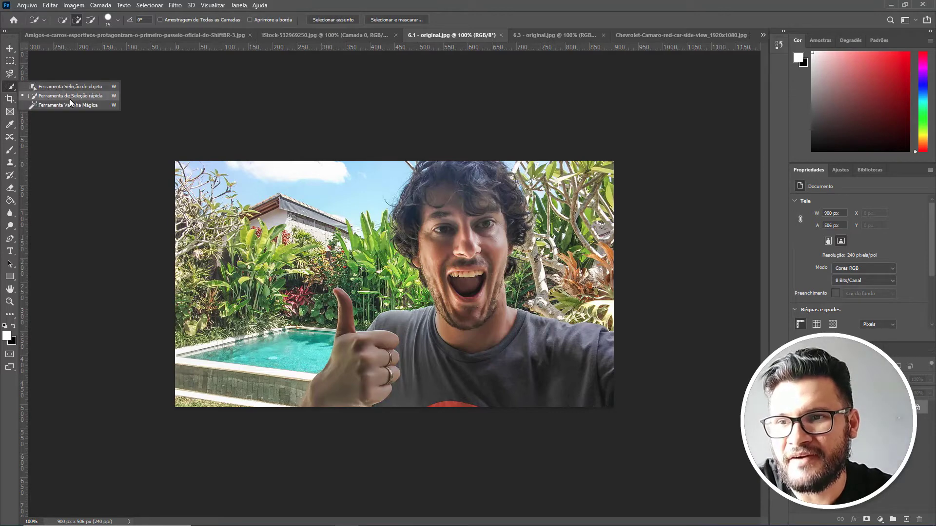
{"action": "left_click", "coordinate": [85, 96]}
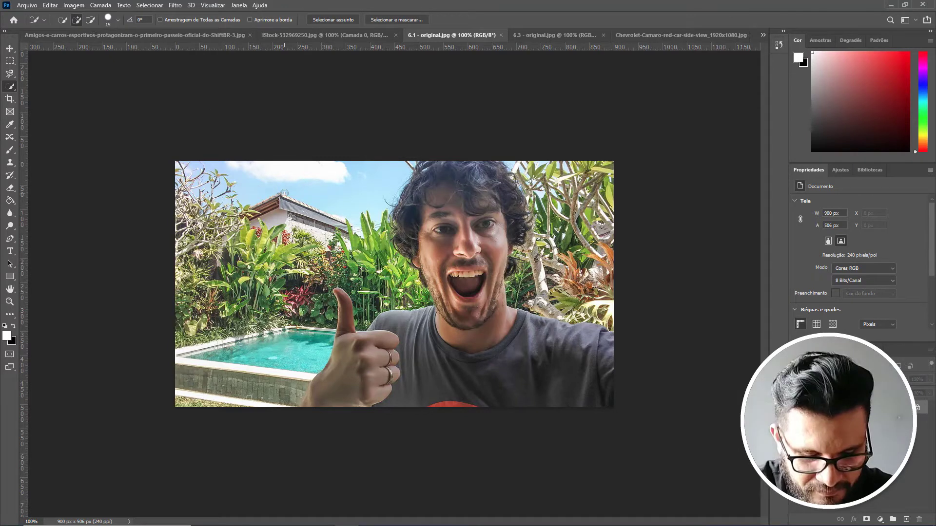
Step: Select the garden background on both sides of the man using a 100 px Quick Selection brush
{"action": "key", "text": "bracketleft"}
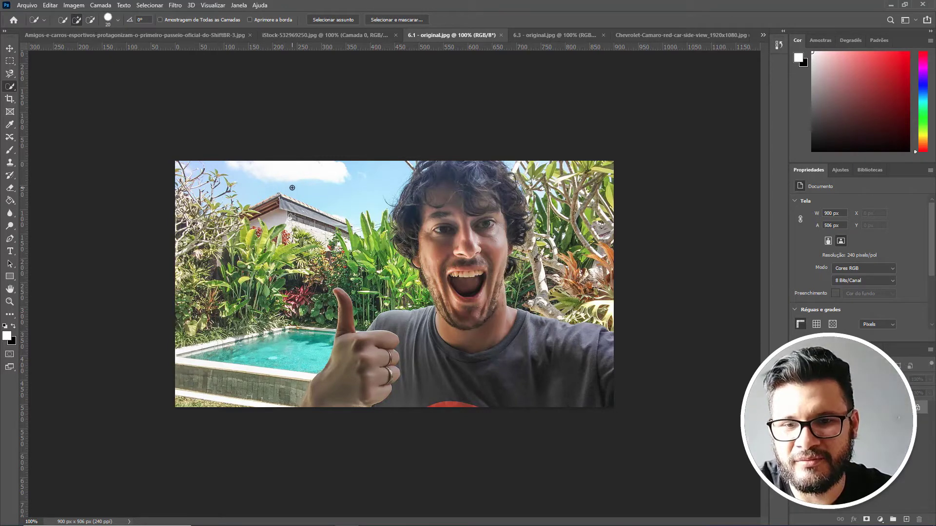
{"action": "key", "text": "bracketright"}
{"action": "key", "text": "bracketright"}
{"action": "key", "text": "bracketright"}
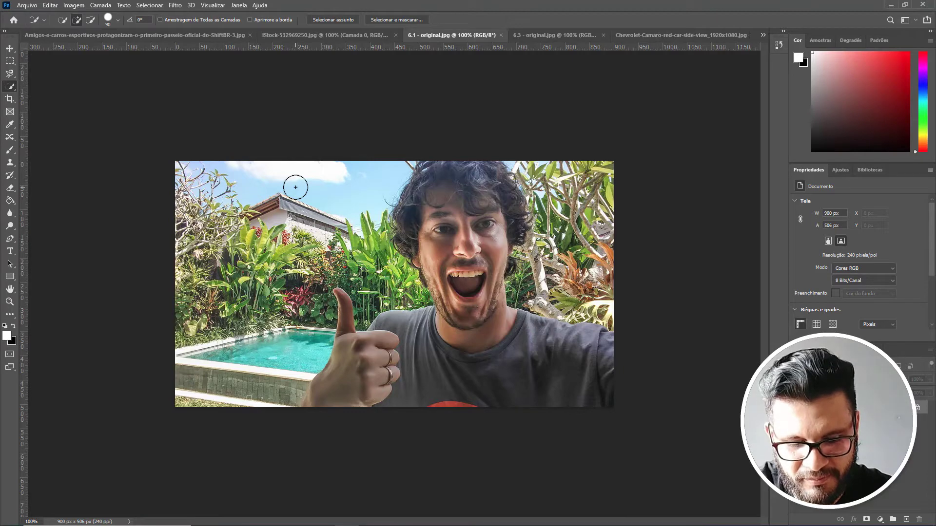
{"action": "key", "text": "bracketright"}
{"action": "key", "text": "bracketright"}
{"action": "key", "text": "bracketright"}
{"action": "key", "text": "bracketright"}
{"action": "key", "text": "bracketright"}
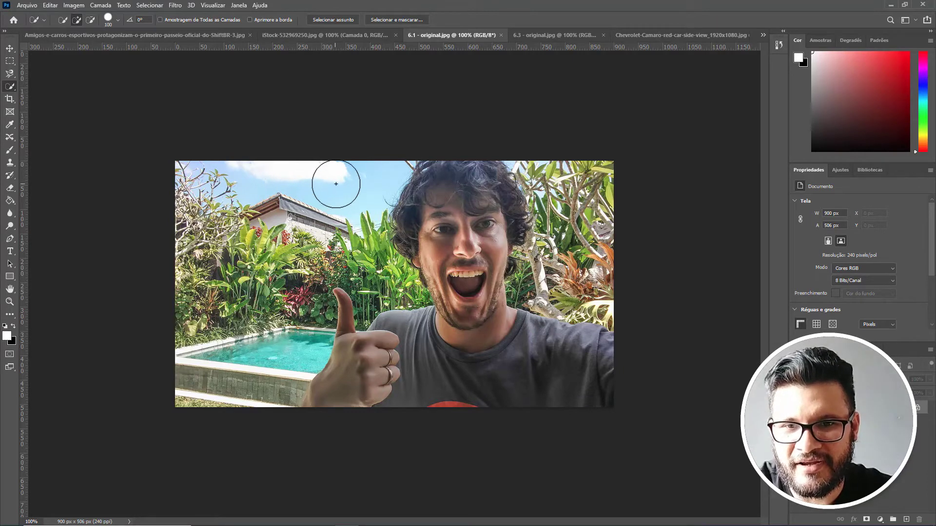
{"action": "mouse_move", "coordinate": [336, 184]}
{"action": "left_mouse_down"}
{"action": "mouse_move", "coordinate": [284, 188]}
{"action": "mouse_move", "coordinate": [249, 239]}
{"action": "mouse_move", "coordinate": [229, 370]}
{"action": "mouse_move", "coordinate": [209, 351]}
{"action": "mouse_move", "coordinate": [195, 255]}
{"action": "mouse_move", "coordinate": [195, 365]}
{"action": "mouse_move", "coordinate": [256, 379]}
{"action": "left_mouse_up"}
{"action": "mouse_move", "coordinate": [210, 412]}
{"action": "left_mouse_down"}
{"action": "mouse_move", "coordinate": [234, 420]}
{"action": "mouse_move", "coordinate": [239, 363]}
{"action": "mouse_move", "coordinate": [215, 219]}
{"action": "mouse_move", "coordinate": [326, 195]}
{"action": "mouse_move", "coordinate": [342, 215]}
{"action": "mouse_move", "coordinate": [375, 224]}
{"action": "mouse_move", "coordinate": [401, 255]}
{"action": "left_mouse_up"}
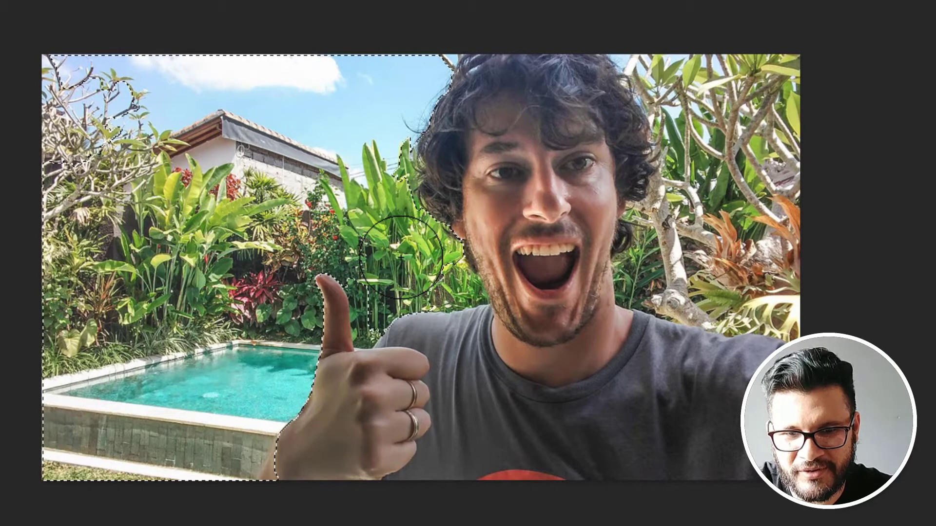
{"action": "mouse_move", "coordinate": [702, 80]}
{"action": "left_mouse_down"}
{"action": "mouse_move", "coordinate": [740, 106]}
{"action": "mouse_move", "coordinate": [748, 168]}
{"action": "mouse_move", "coordinate": [700, 84]}
{"action": "mouse_move", "coordinate": [665, 53]}
{"action": "mouse_move", "coordinate": [718, 127]}
{"action": "mouse_move", "coordinate": [731, 201]}
{"action": "mouse_move", "coordinate": [716, 236]}
{"action": "mouse_move", "coordinate": [677, 262]}
{"action": "mouse_move", "coordinate": [752, 275]}
{"action": "mouse_move", "coordinate": [795, 303]}
{"action": "mouse_move", "coordinate": [726, 284]}
{"action": "left_mouse_up"}
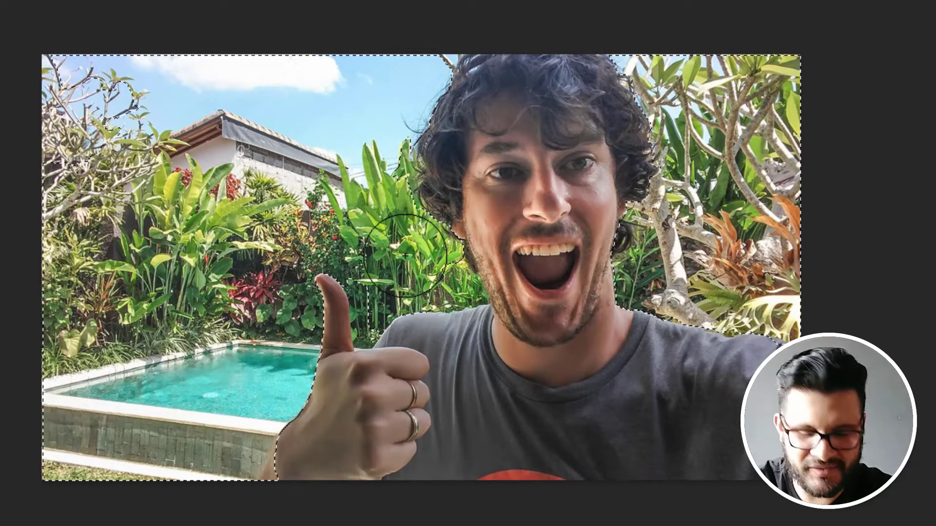
Step: Subtract the area beside the man's wrist from the selection using a 30 px brush, and return the tool to adding
{"action": "key", "text": "bracketleft"}
{"action": "key", "text": "bracketleft"}
{"action": "key", "text": "bracketleft"}
{"action": "key", "text": "bracketleft"}
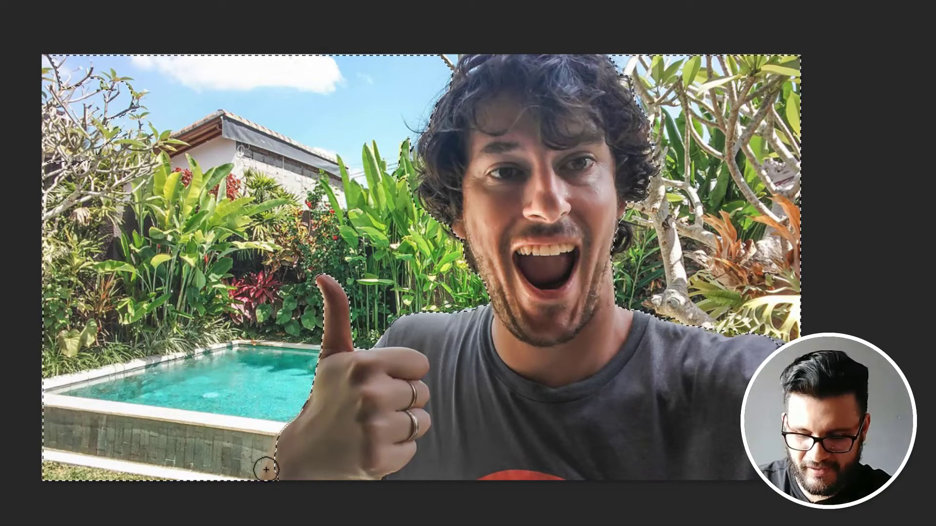
{"action": "scroll", "coordinate": [268, 480], "scroll_direction": "up", "scroll_amount": 1}
{"action": "scroll", "coordinate": [265, 476], "scroll_direction": "up", "scroll_amount": 1}
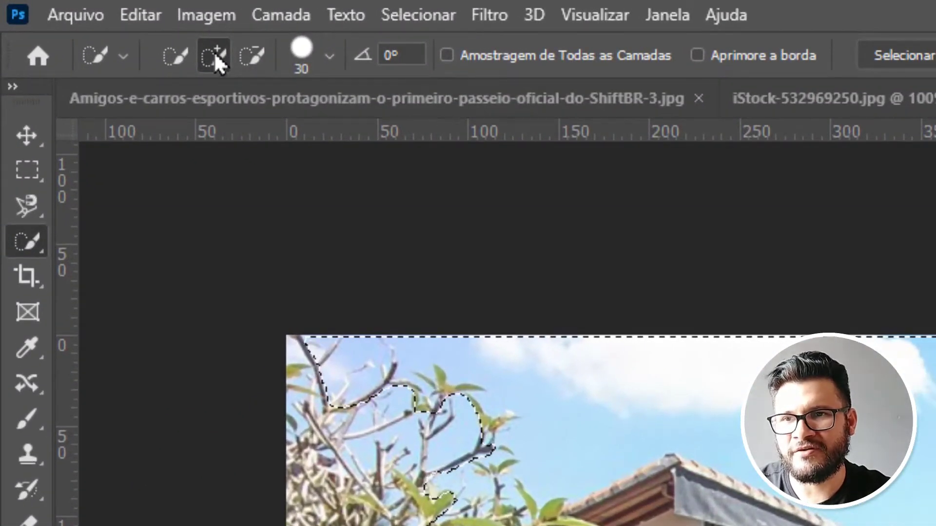
{"action": "left_click", "coordinate": [251, 55]}
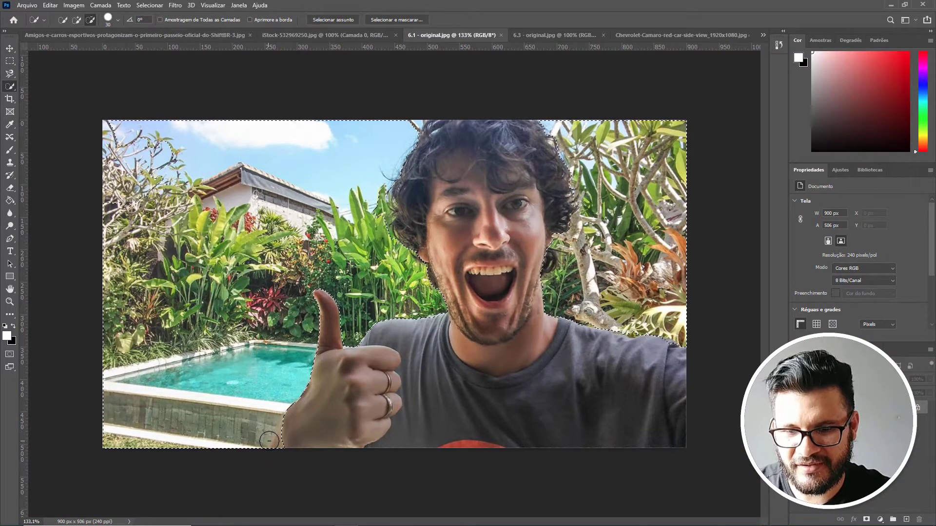
{"action": "left_click_drag", "start_coordinate": [269, 441], "coordinate": [272, 427]}
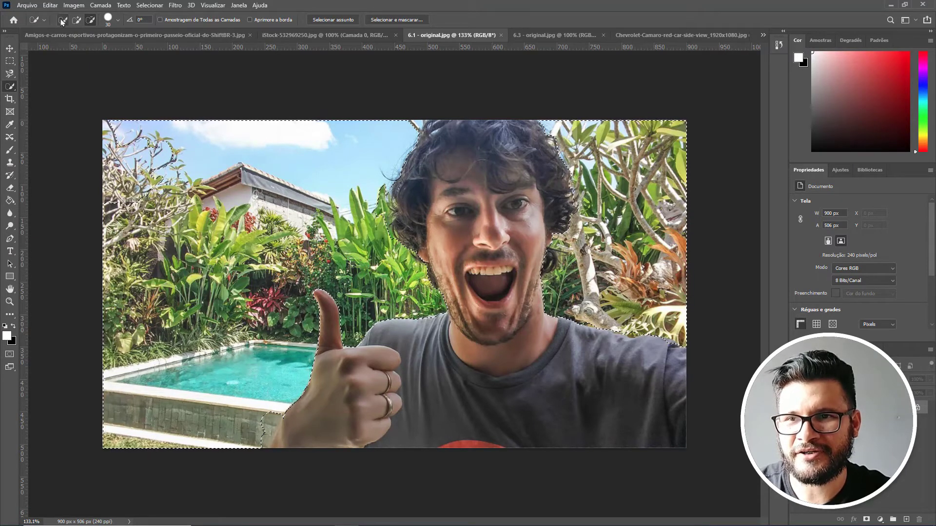
{"action": "left_click", "coordinate": [77, 20]}
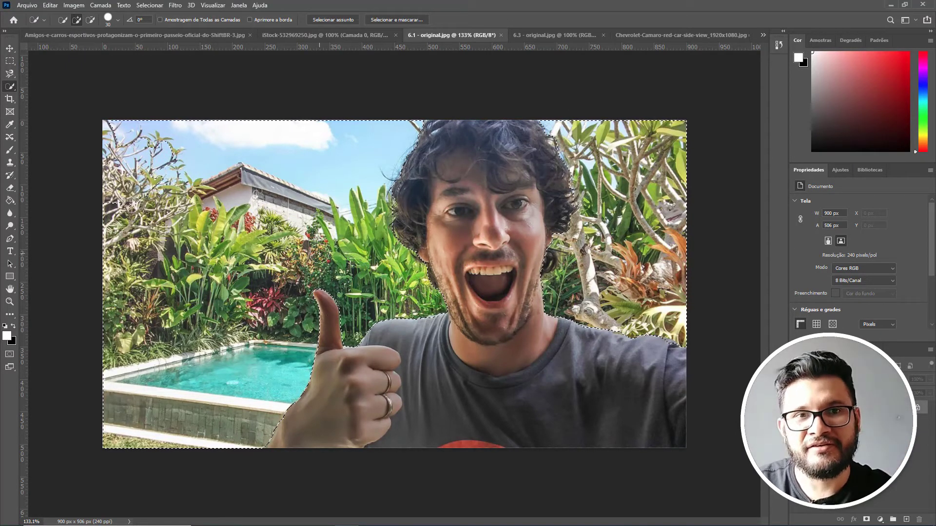
{"action": "left_click", "coordinate": [178, 6]}
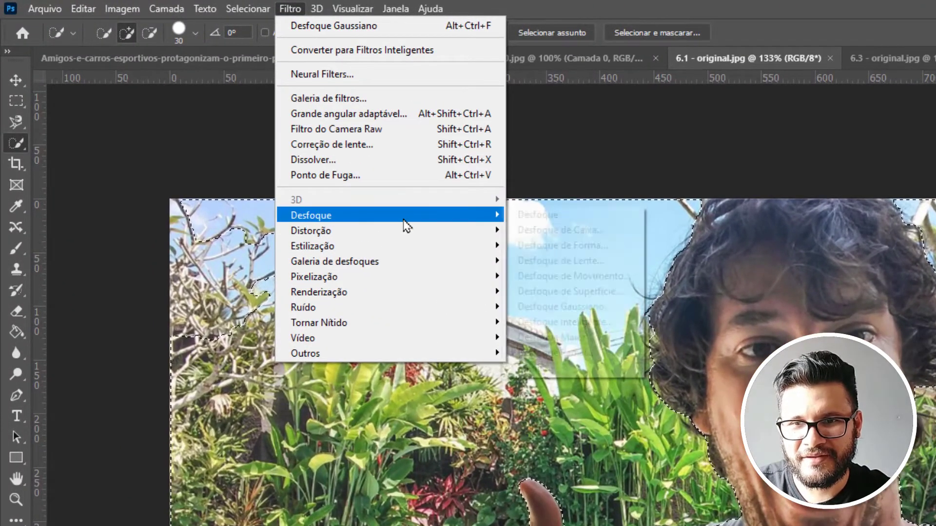
{"action": "mouse_move", "coordinate": [404, 217]}
{"action": "left_click", "coordinate": [602, 307]}
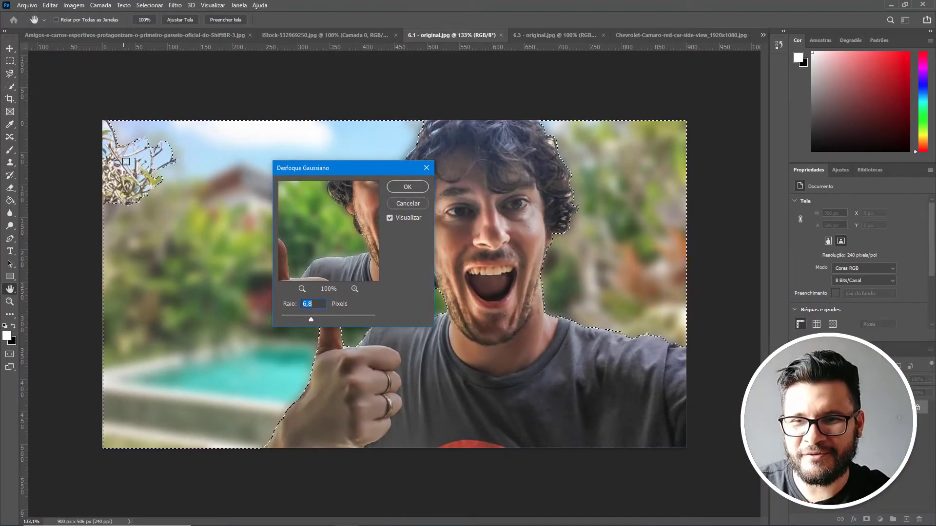
{"action": "left_click", "coordinate": [407, 204]}
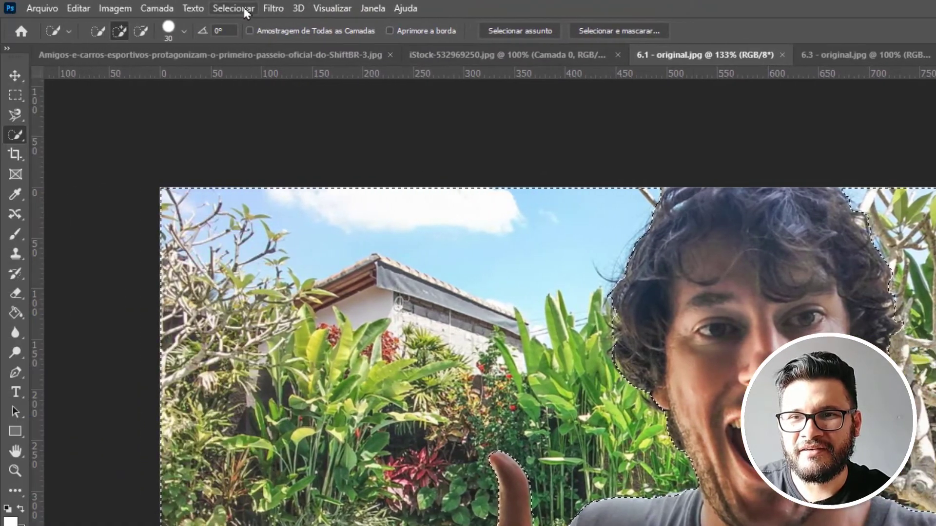
Step: Apply a Gaussian Blur with a 2,5 pixel radius to the selected garden background and clear the selection
{"action": "left_click", "coordinate": [142, 6]}
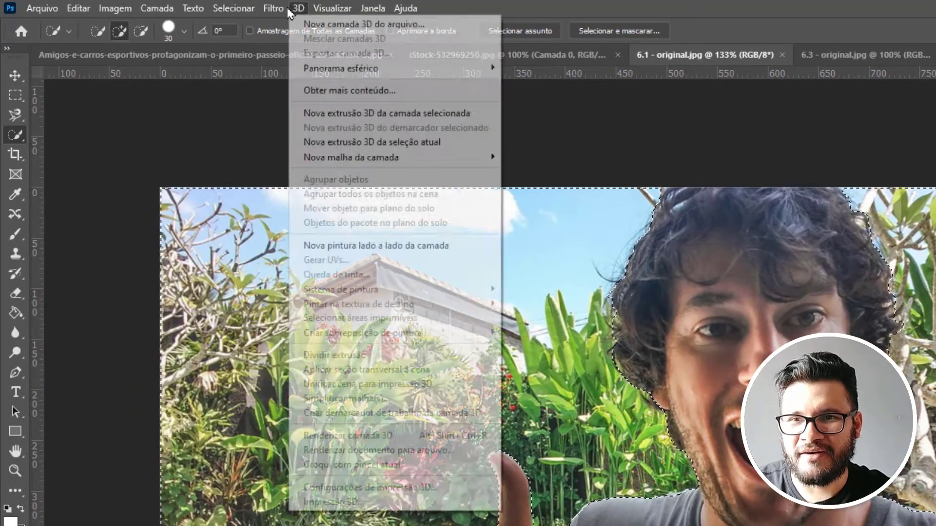
{"action": "mouse_move", "coordinate": [273, 8]}
{"action": "mouse_move", "coordinate": [378, 204]}
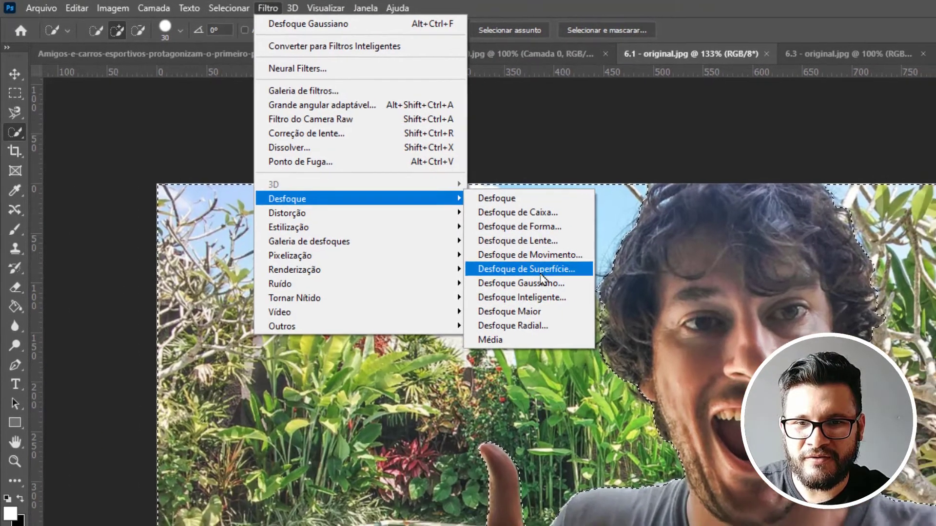
{"action": "left_click", "coordinate": [531, 289]}
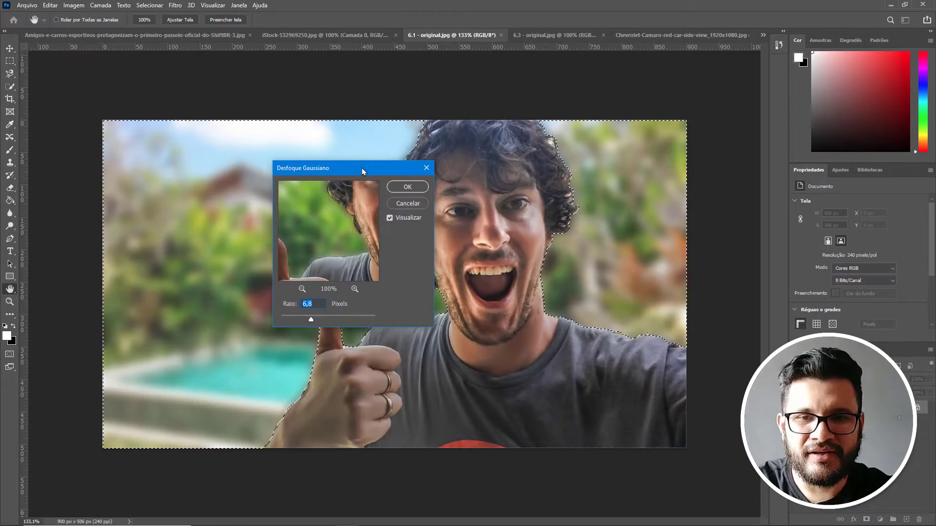
{"action": "left_click_drag", "start_coordinate": [358, 170], "coordinate": [154, 110]}
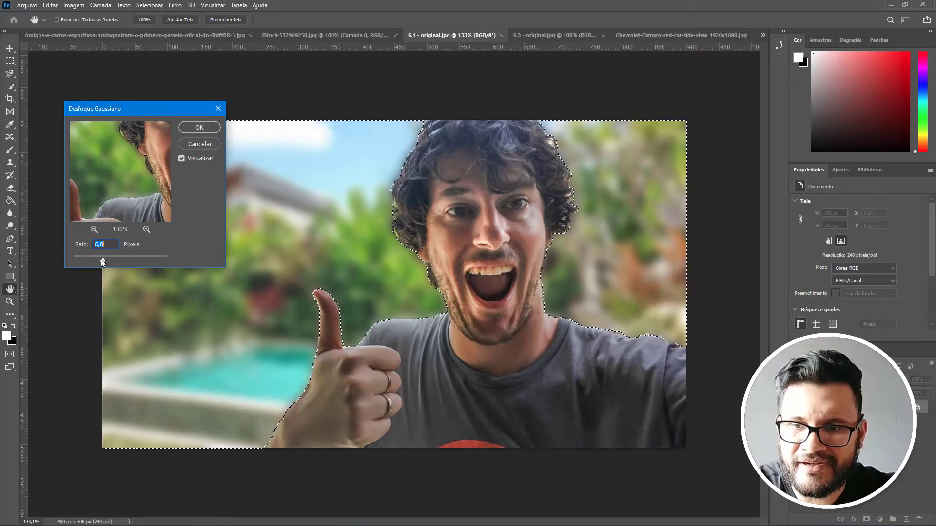
{"action": "left_click_drag", "start_coordinate": [93, 262], "coordinate": [89, 261]}
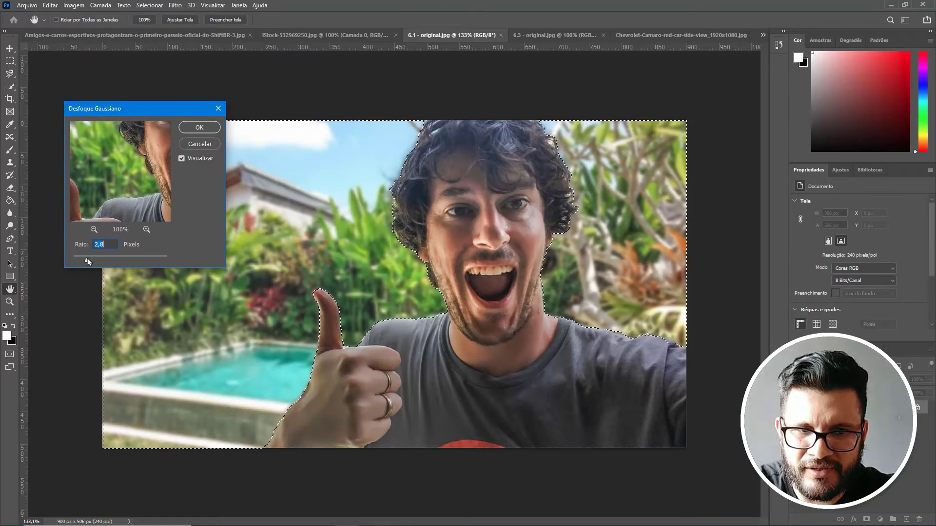
{"action": "left_click_drag", "start_coordinate": [85, 262], "coordinate": [85, 263]}
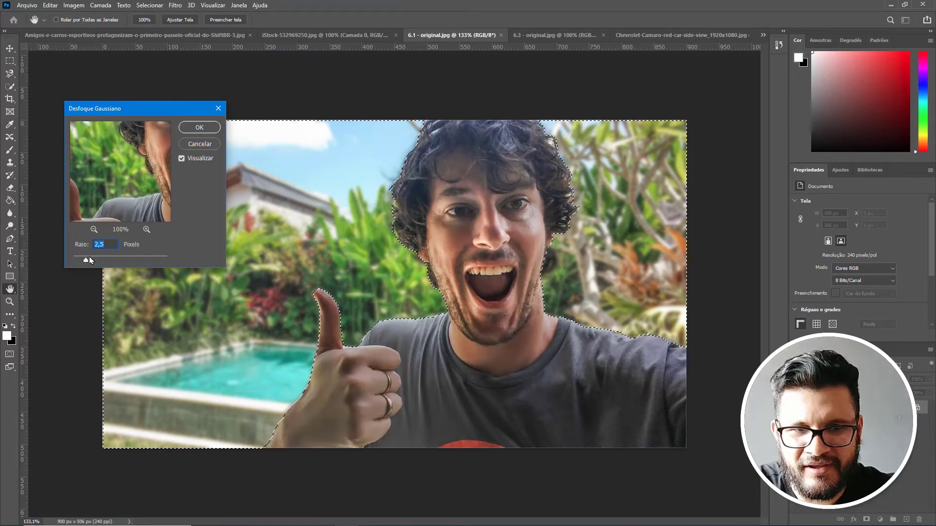
{"action": "left_click", "coordinate": [199, 127]}
{"action": "key", "text": "w"}
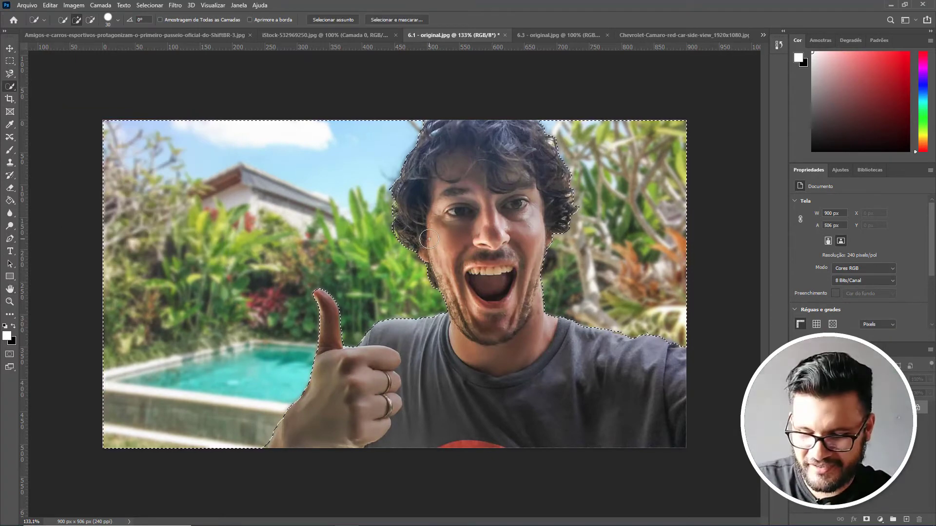
{"action": "key", "text": "ctrl+d"}
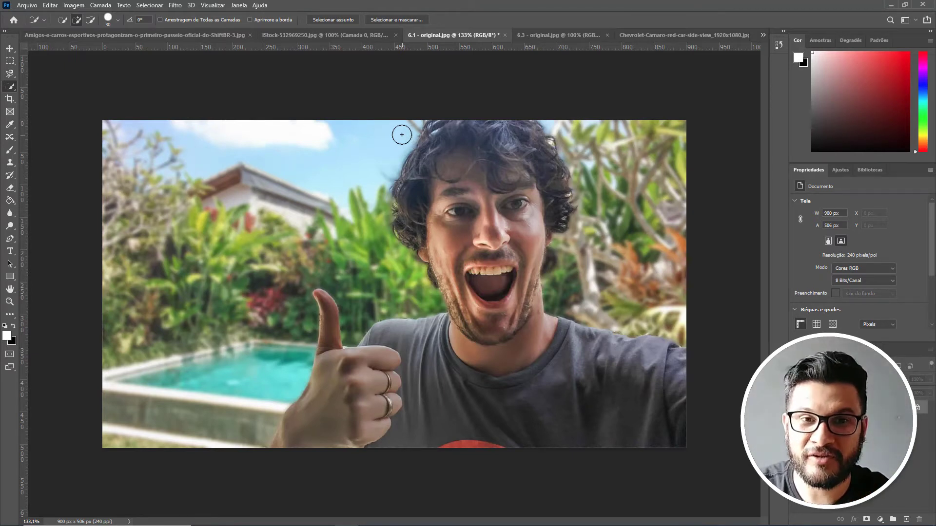
Step: Switch to the 6.3 - original.jpg photo and select the sprinter with the Object Selection tool in rectangle mode
{"action": "key", "text": "shift+w"}
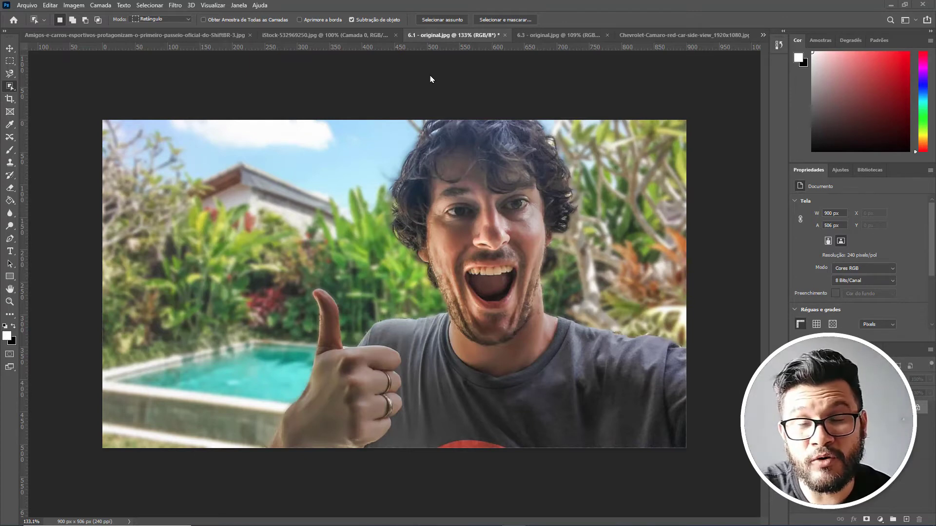
{"action": "left_click", "coordinate": [551, 35]}
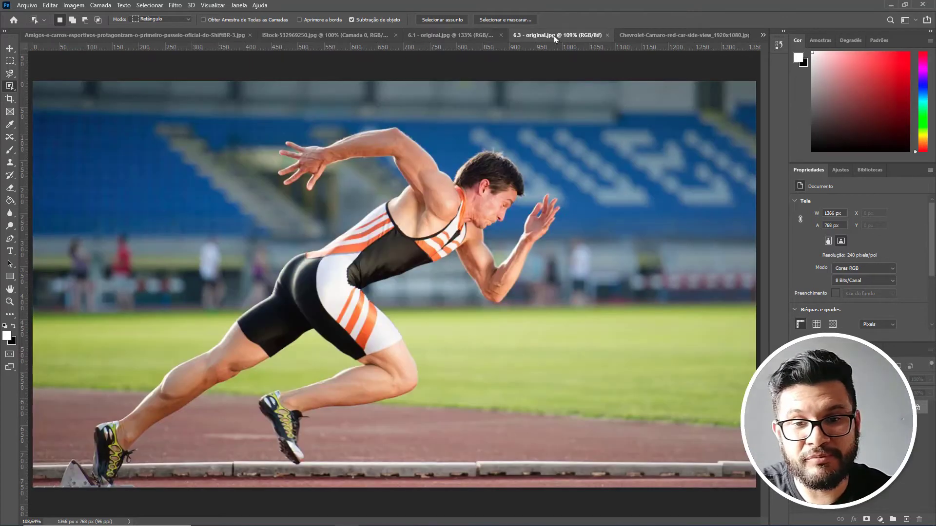
{"action": "left_click", "coordinate": [668, 35]}
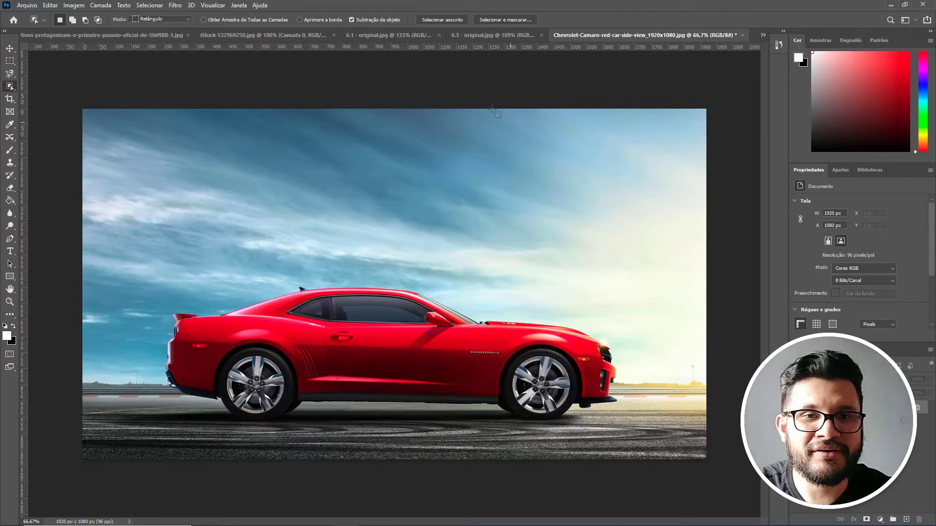
{"action": "left_click", "coordinate": [494, 35]}
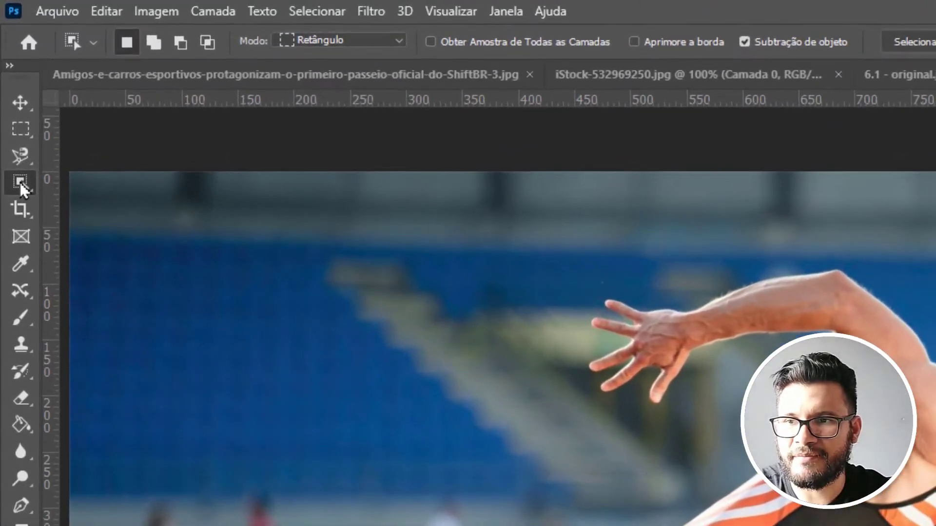
{"action": "right_click", "coordinate": [10, 86]}
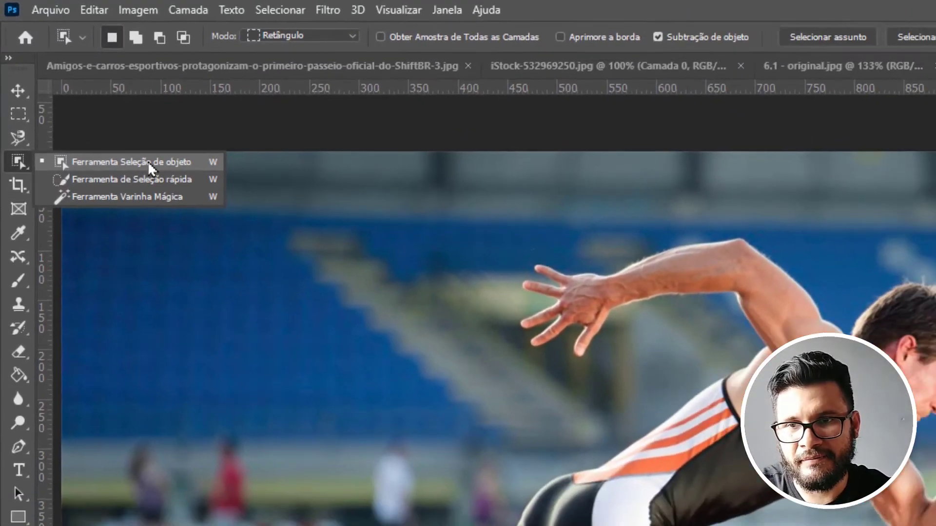
{"action": "left_click", "coordinate": [148, 162]}
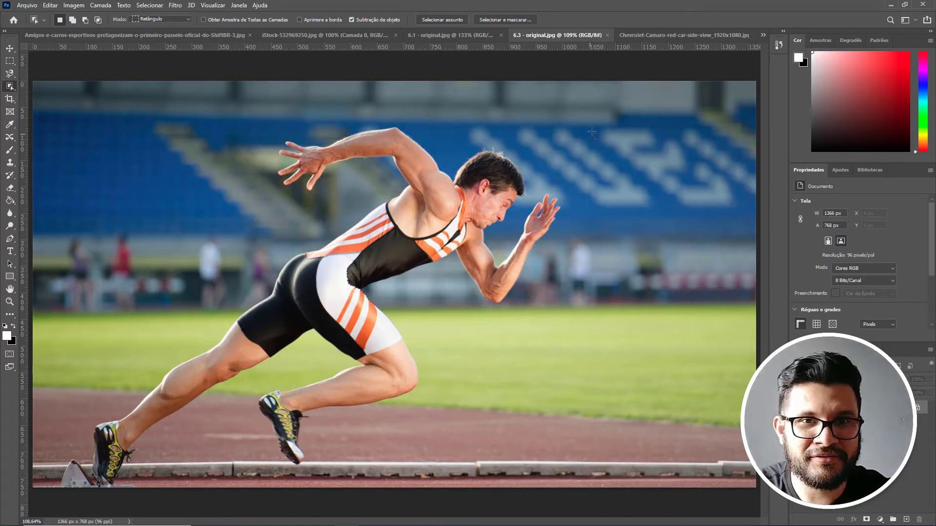
{"action": "left_click_drag", "start_coordinate": [602, 115], "coordinate": [82, 489]}
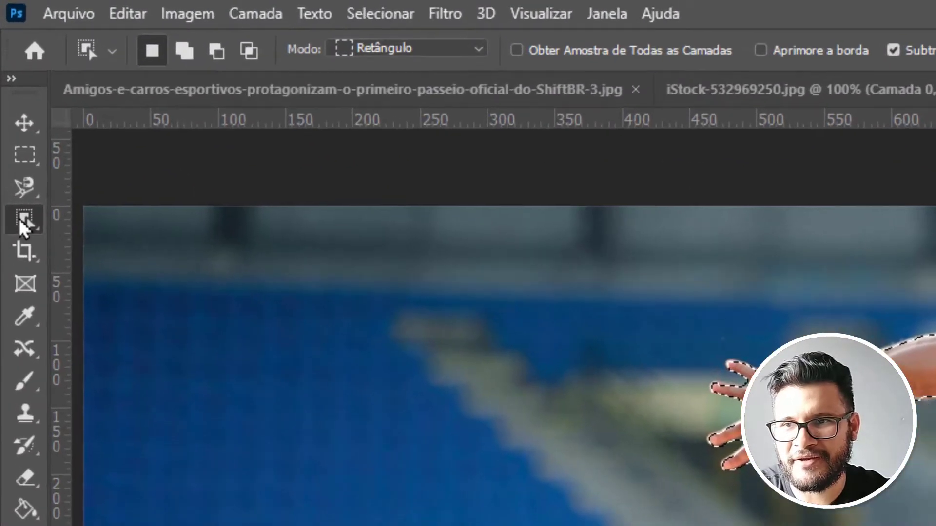
Step: Activate the Quick Selection tool and set it to subtract from the sprinter's selection
{"action": "right_click", "coordinate": [9, 87]}
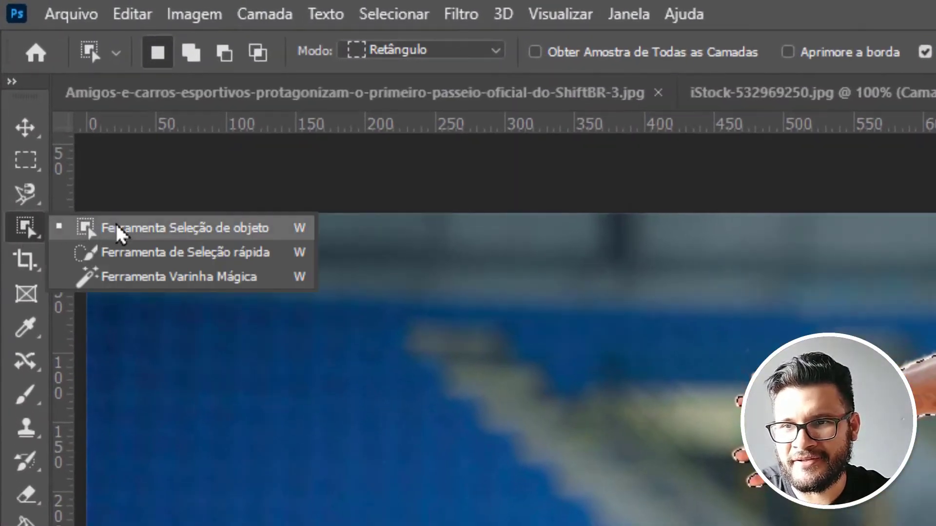
{"action": "left_click", "coordinate": [154, 253]}
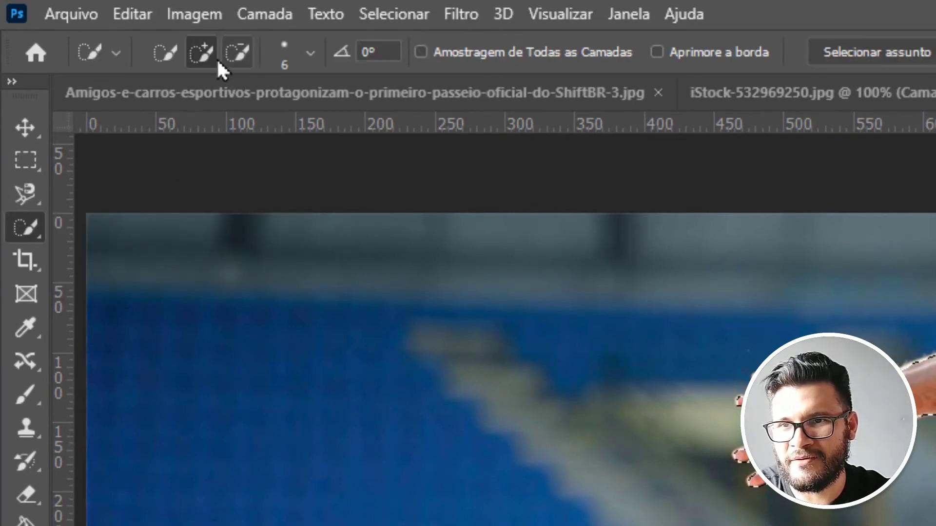
{"action": "left_click", "coordinate": [234, 54]}
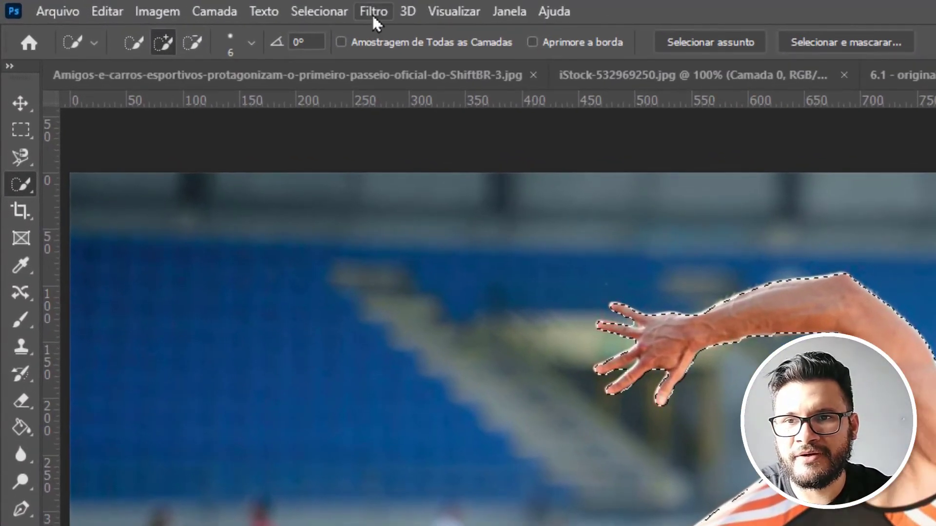
{"action": "left_click", "coordinate": [372, 13]}
{"action": "mouse_move", "coordinate": [521, 274]}
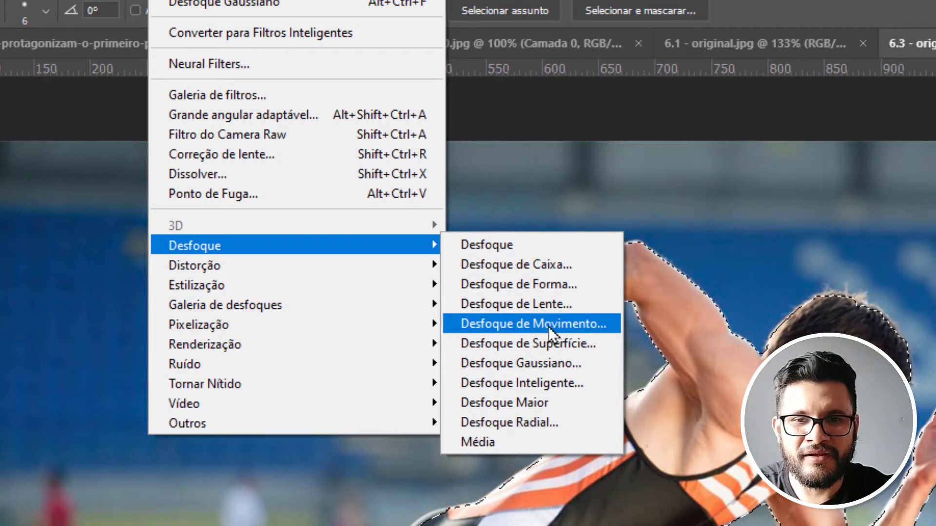
{"action": "left_click", "coordinate": [550, 329]}
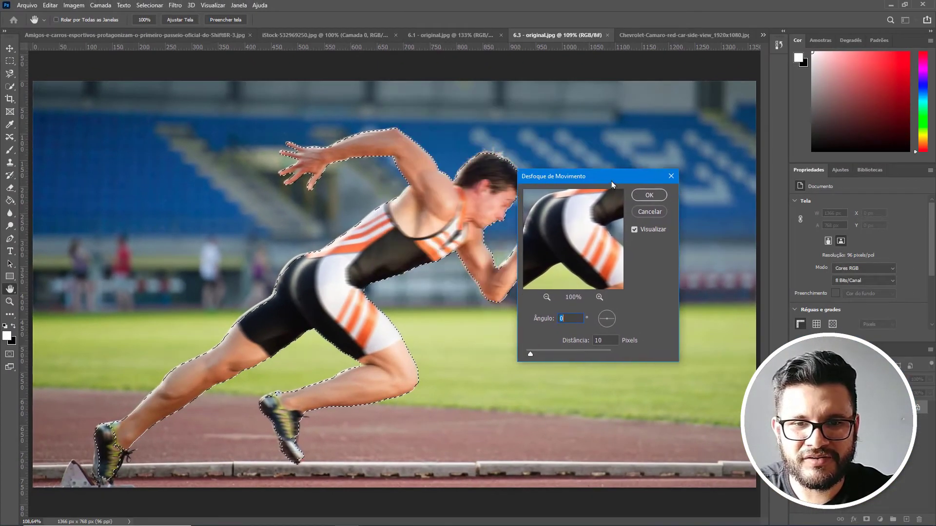
{"action": "left_click_drag", "start_coordinate": [613, 185], "coordinate": [642, 211]}
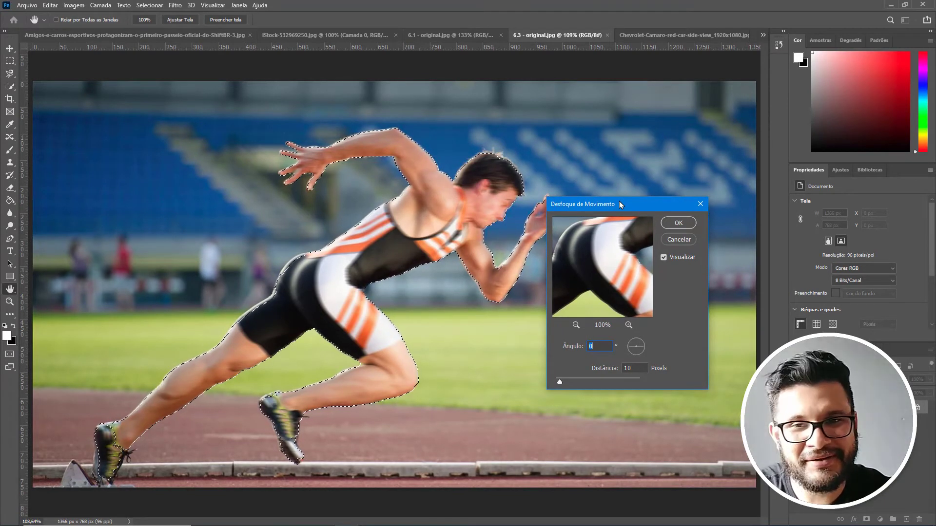
{"action": "left_click", "coordinate": [674, 241]}
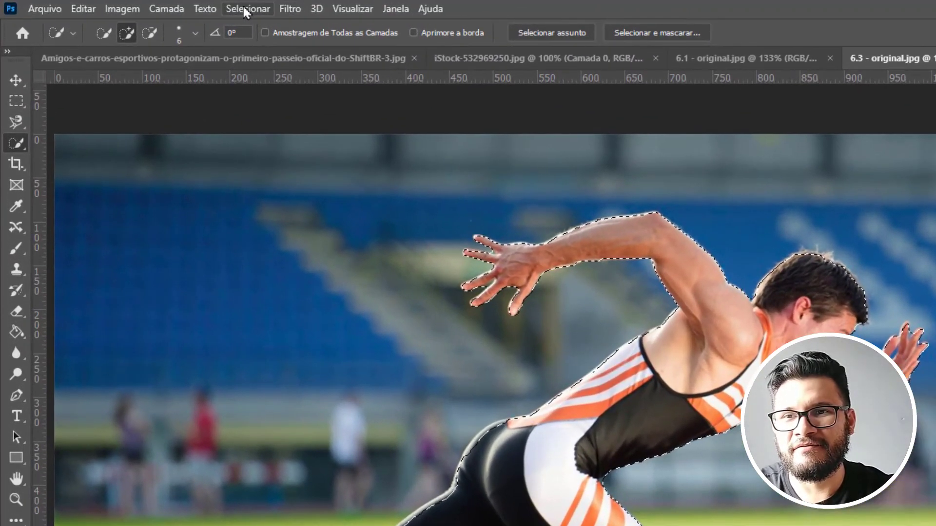
Step: Invert the sprinter's selection so it covers the stadium background, and start the Motion Blur filter on it
{"action": "left_click", "coordinate": [148, 6]}
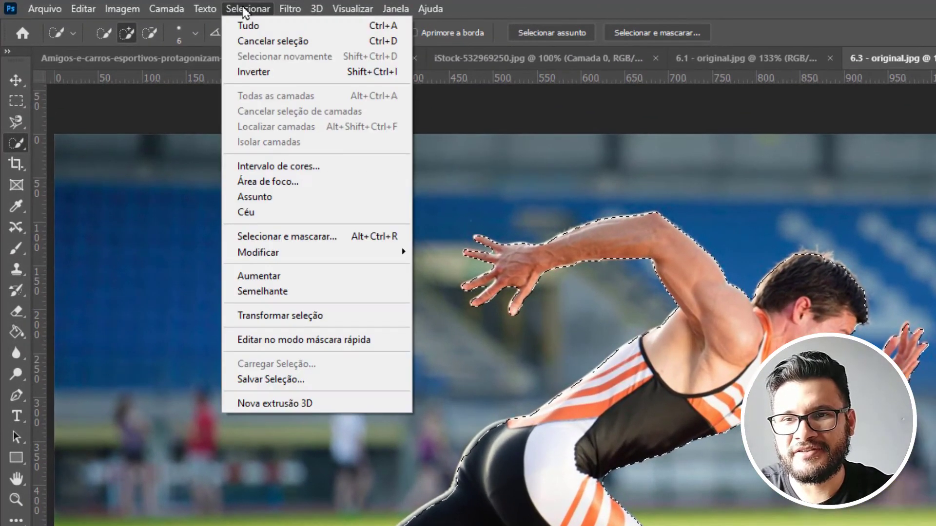
{"action": "left_click", "coordinate": [286, 72]}
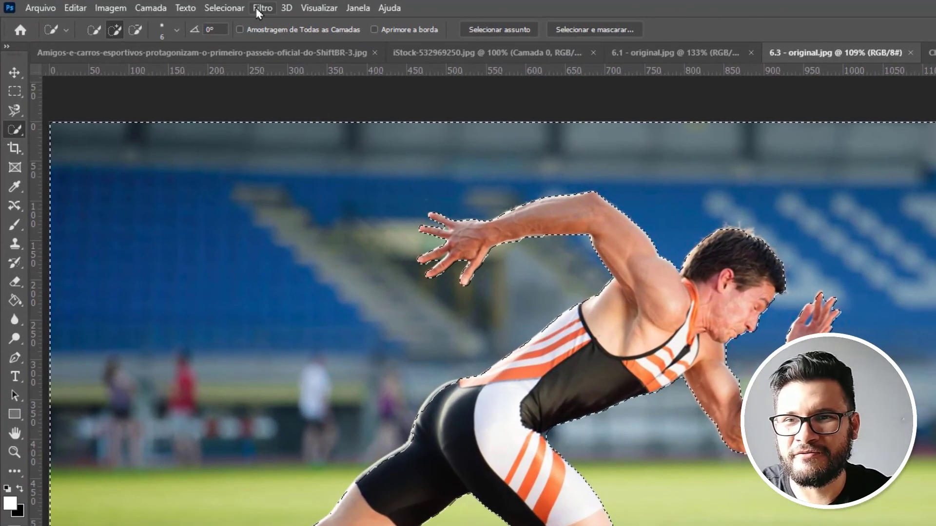
{"action": "left_click", "coordinate": [258, 9]}
{"action": "mouse_move", "coordinate": [404, 200]}
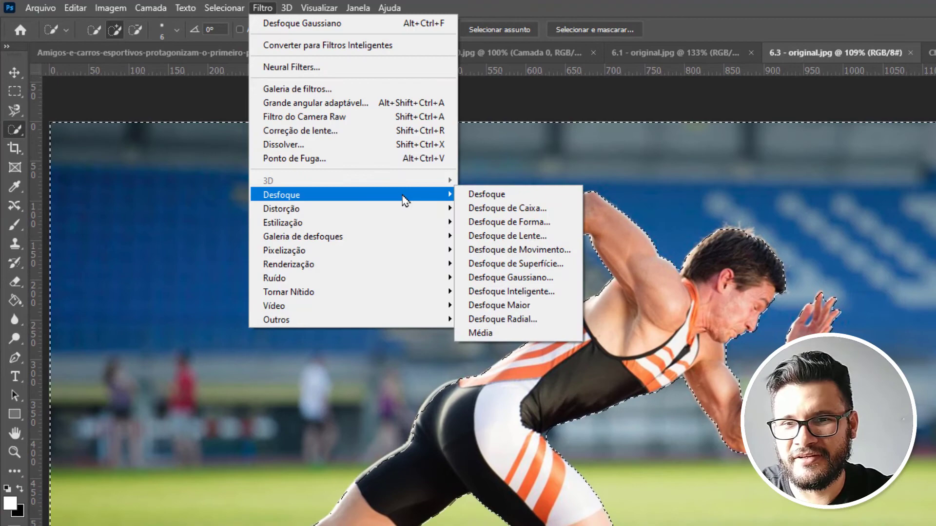
{"action": "left_click", "coordinate": [552, 250]}
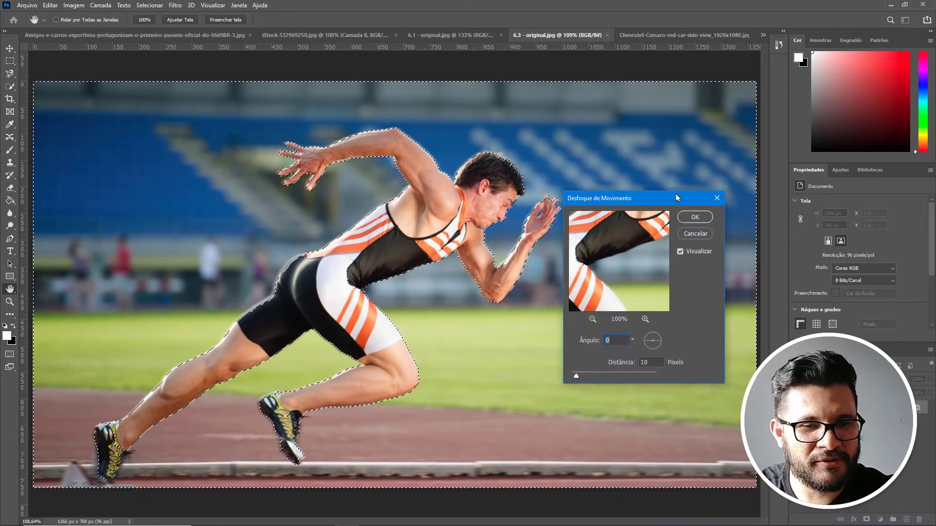
{"action": "left_click_drag", "start_coordinate": [675, 197], "coordinate": [692, 169]}
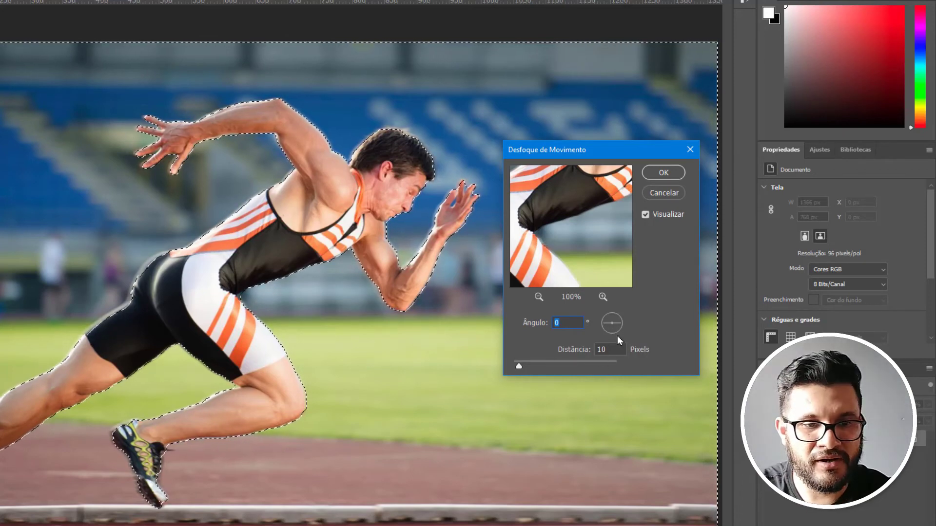
Step: Try out different Motion Blur angles, such as -88°, and set the angle back to 0°
{"action": "mouse_move", "coordinate": [622, 330]}
{"action": "left_mouse_down"}
{"action": "mouse_move", "coordinate": [609, 334]}
{"action": "mouse_move", "coordinate": [616, 318]}
{"action": "mouse_move", "coordinate": [627, 323]}
{"action": "left_mouse_up"}
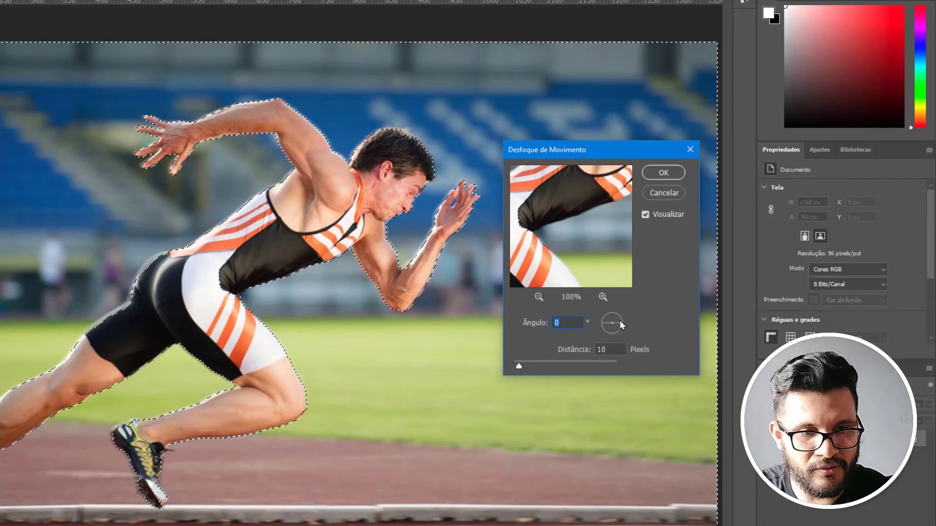
{"action": "left_click_drag", "start_coordinate": [619, 320], "coordinate": [614, 306]}
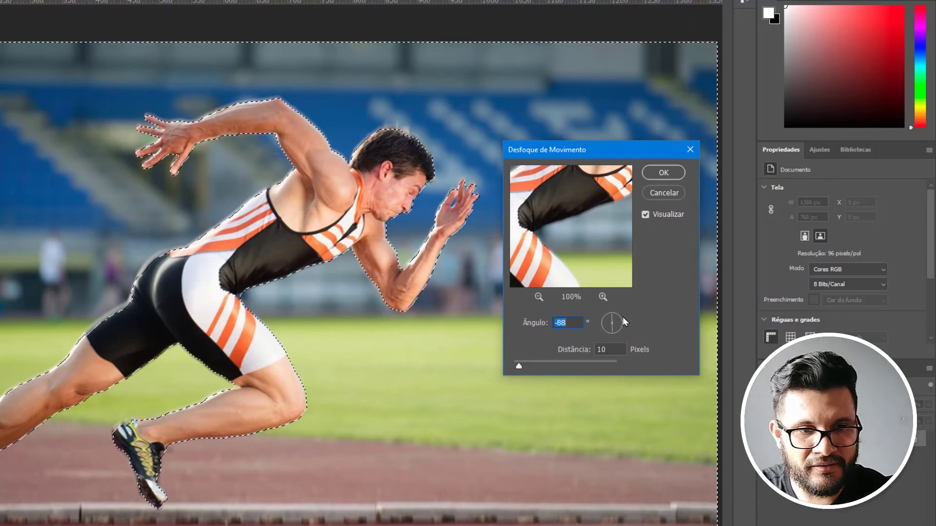
{"action": "type", "text": "40"}
{"action": "key", "text": "BackSpace"}
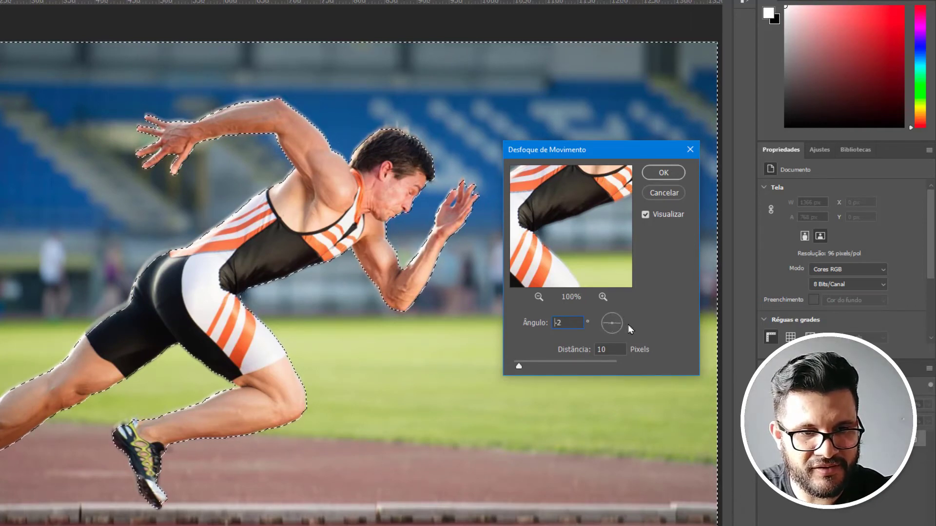
{"action": "type", "text": "0"}
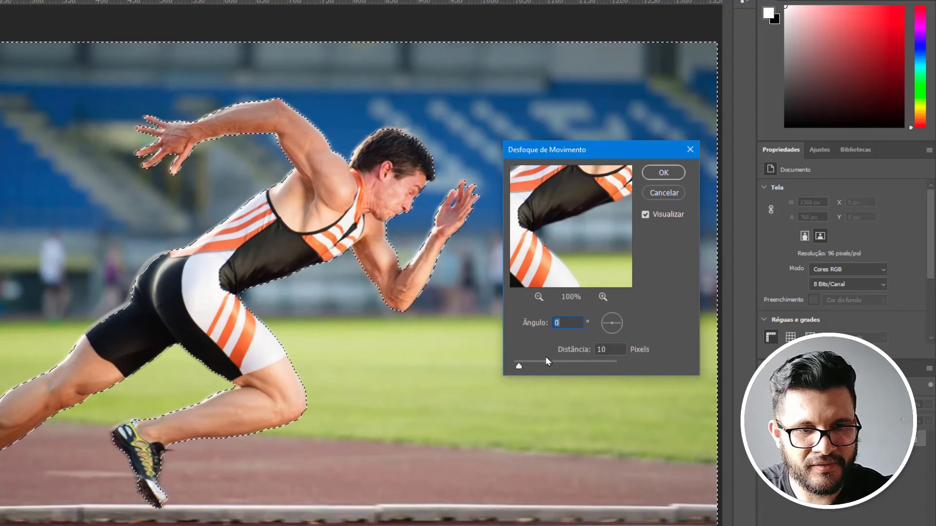
Step: Apply the Motion Blur to the stadium background with a distance of 38 pixels and clear the selection
{"action": "left_click_drag", "start_coordinate": [525, 371], "coordinate": [629, 361]}
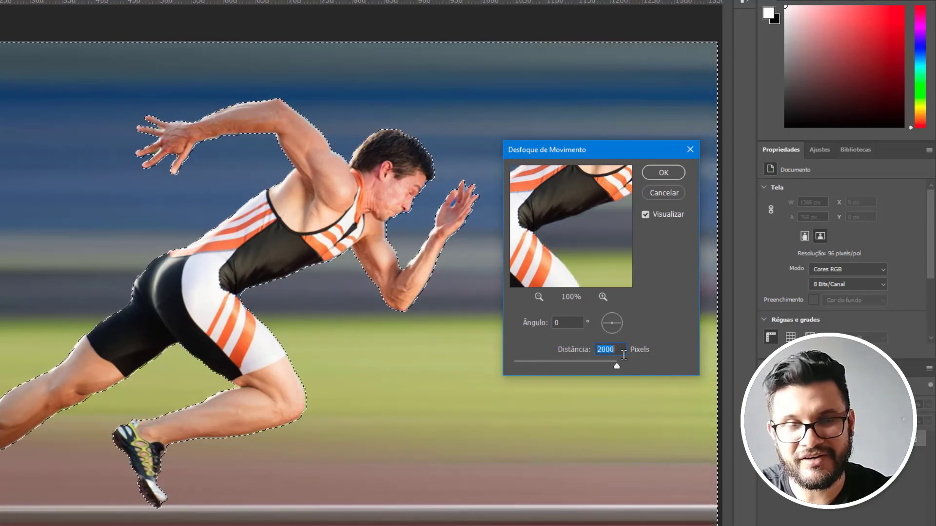
{"action": "left_click_drag", "start_coordinate": [564, 364], "coordinate": [534, 366]}
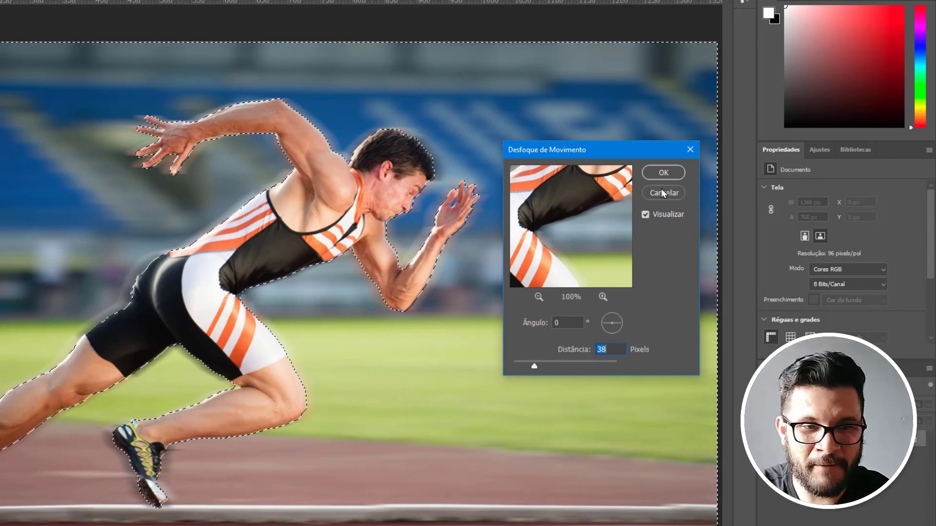
{"action": "left_click", "coordinate": [666, 174]}
{"action": "key", "text": "ctrl+d"}
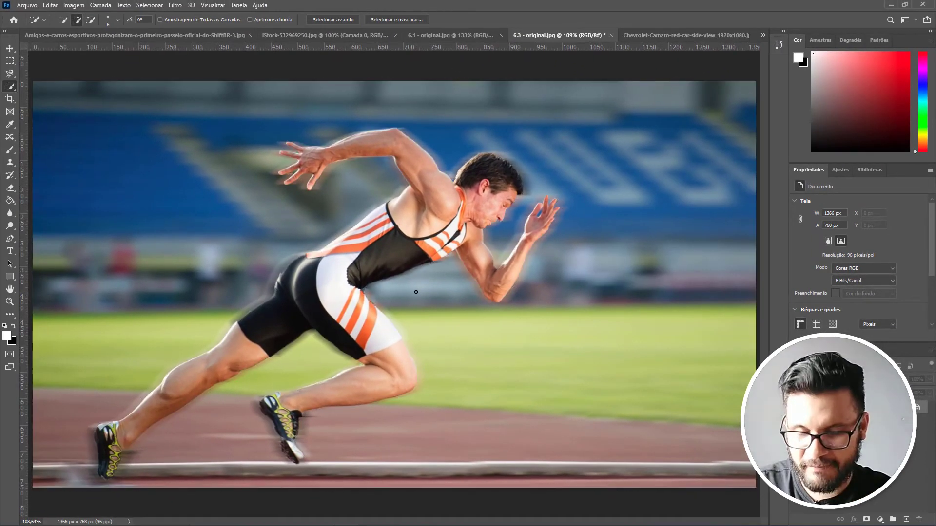
Step: In the Chevrolet Camaro photo, select the red car with the Object Selection tool in rectangle mode and invert the selection
{"action": "left_click", "coordinate": [686, 35]}
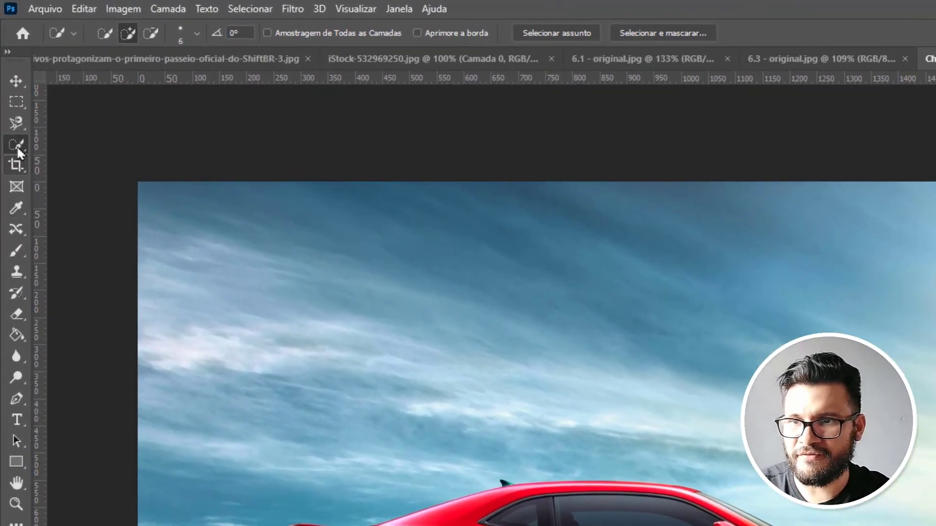
{"action": "left_click", "coordinate": [16, 149]}
{"action": "left_click", "coordinate": [54, 142]}
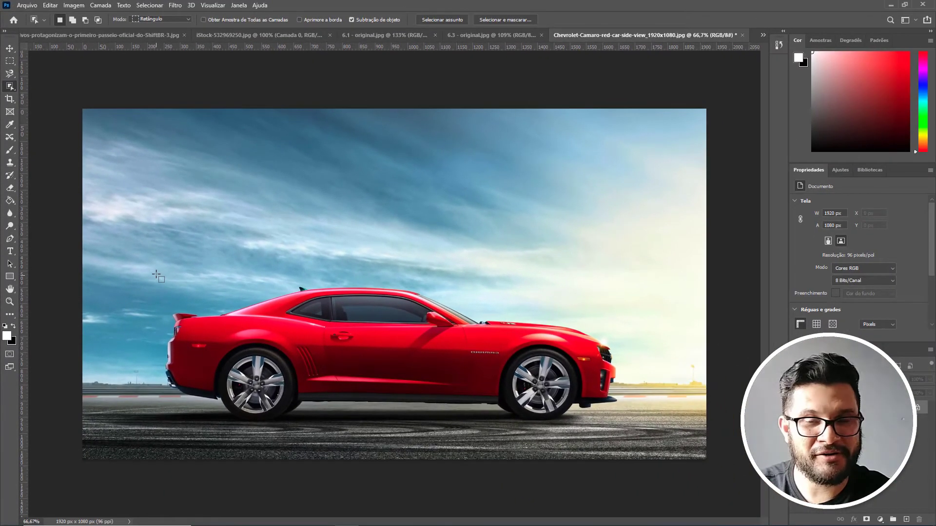
{"action": "left_click_drag", "start_coordinate": [155, 270], "coordinate": [651, 434]}
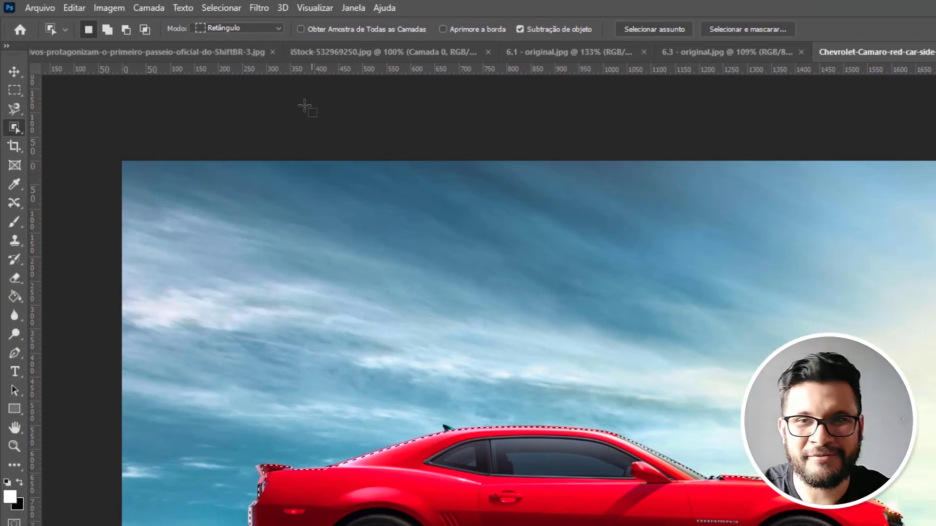
{"action": "left_click", "coordinate": [226, 9]}
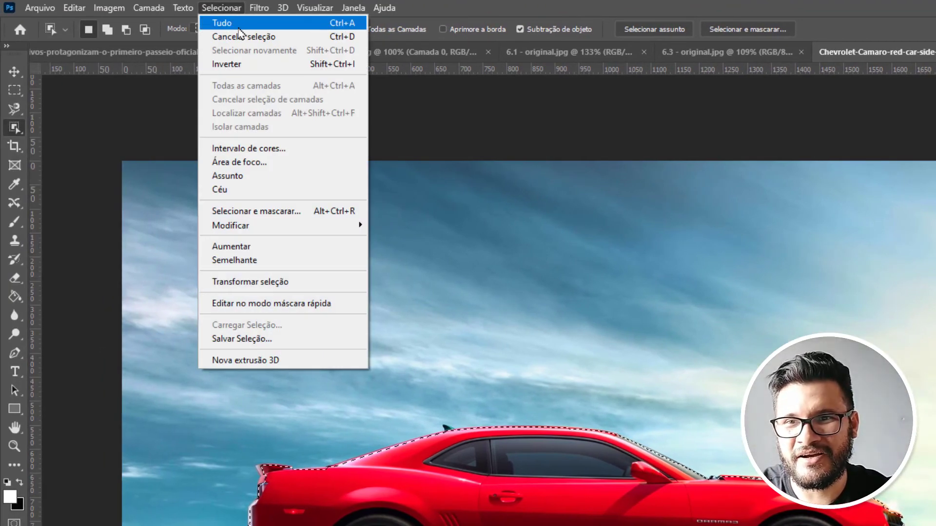
{"action": "left_click", "coordinate": [228, 64]}
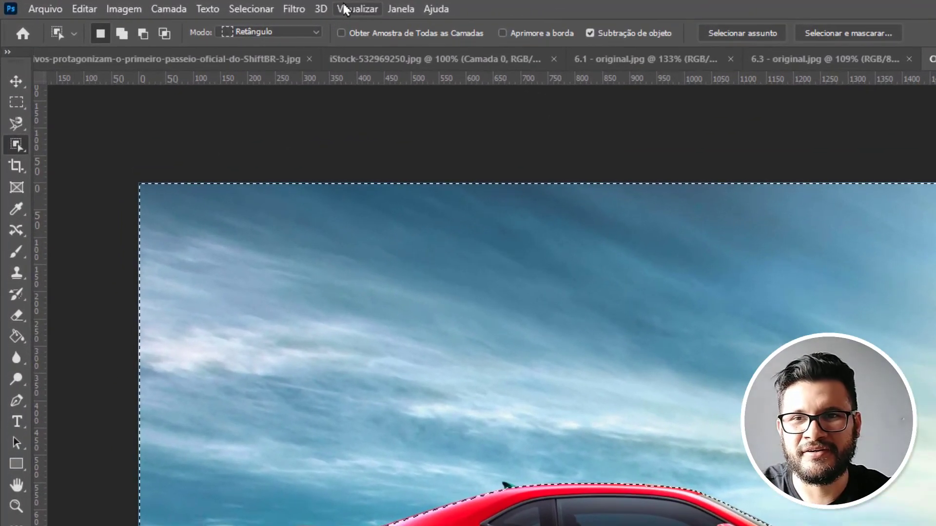
Step: Apply a Motion Blur at 0° with a distance of 85 pixels to the car's background and clear the selection
{"action": "left_click", "coordinate": [257, 7]}
{"action": "mouse_move", "coordinate": [422, 220]}
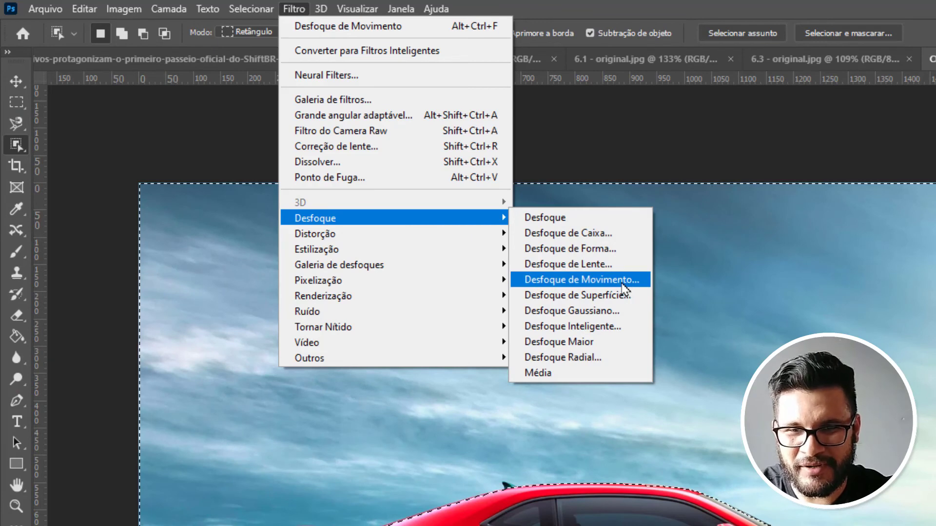
{"action": "left_click", "coordinate": [623, 282]}
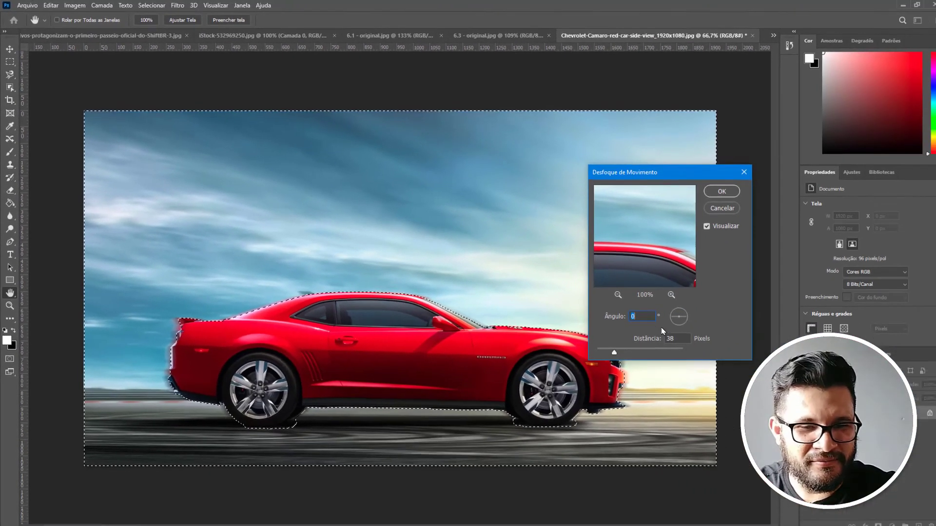
{"action": "mouse_move", "coordinate": [614, 352]}
{"action": "left_mouse_down"}
{"action": "mouse_move", "coordinate": [629, 355]}
{"action": "mouse_move", "coordinate": [617, 348]}
{"action": "left_mouse_up"}
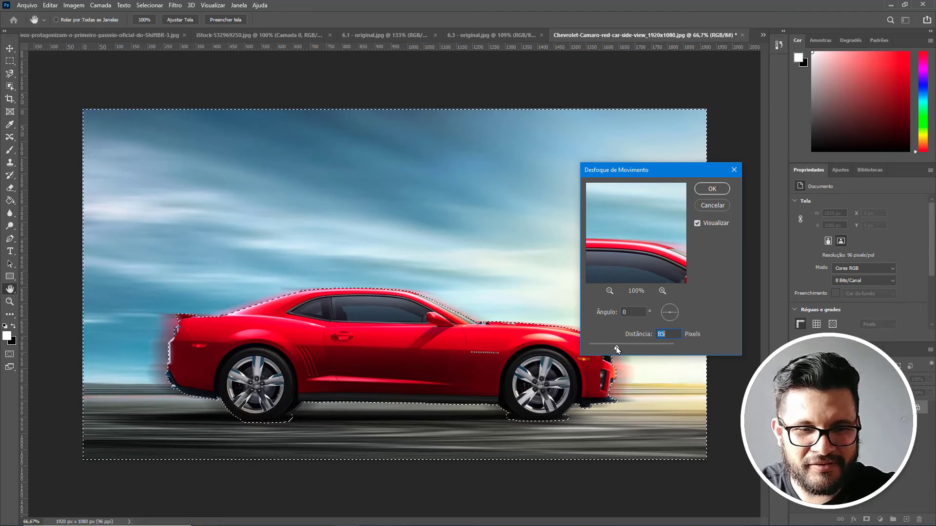
{"action": "left_click", "coordinate": [711, 189]}
{"action": "key", "text": "ctrl+d"}
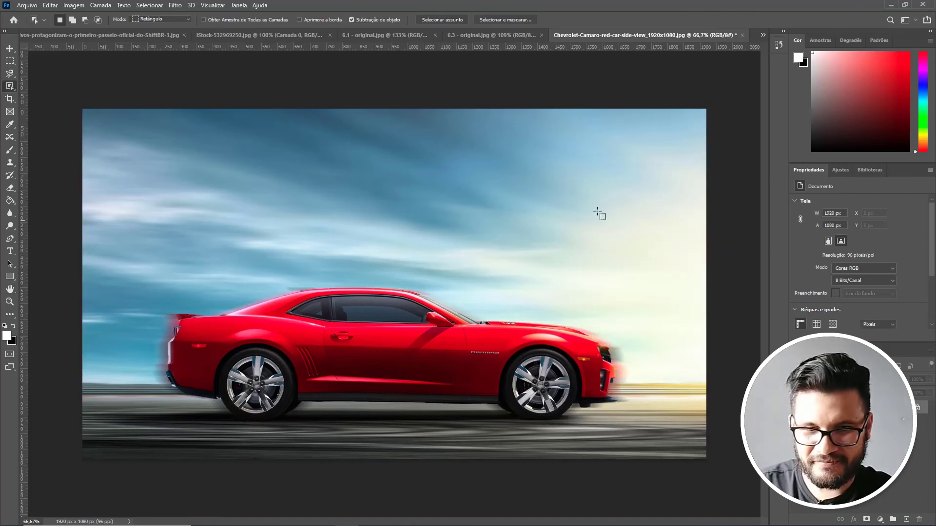